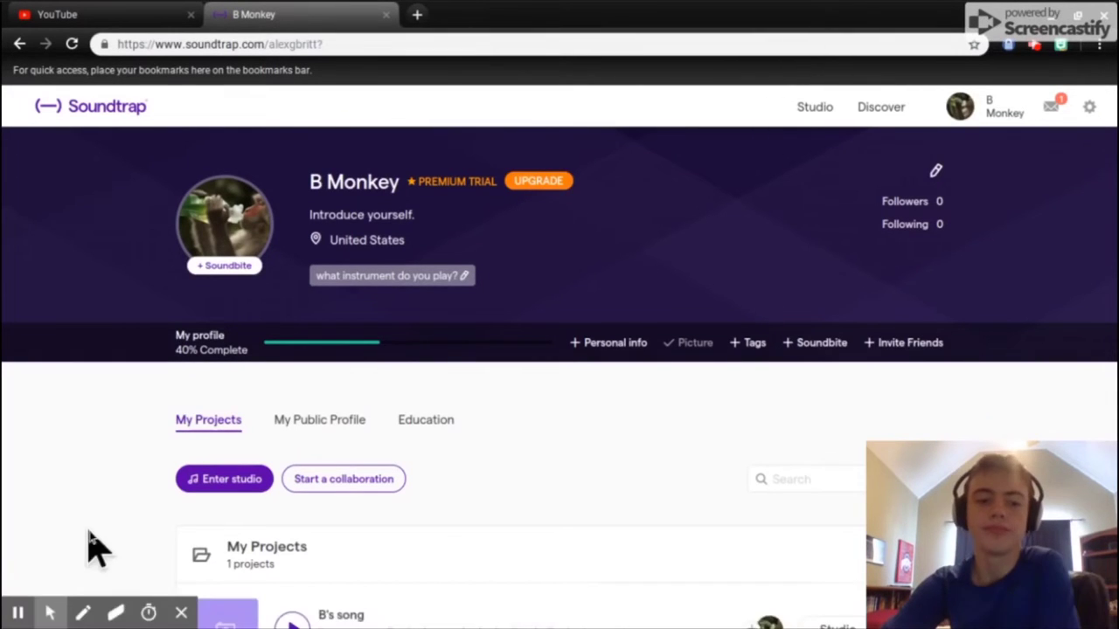
Step: Browse the Soundtrap profile page to find B's song under My Projects
{"action": "left_click", "coordinate": [88, 614]}
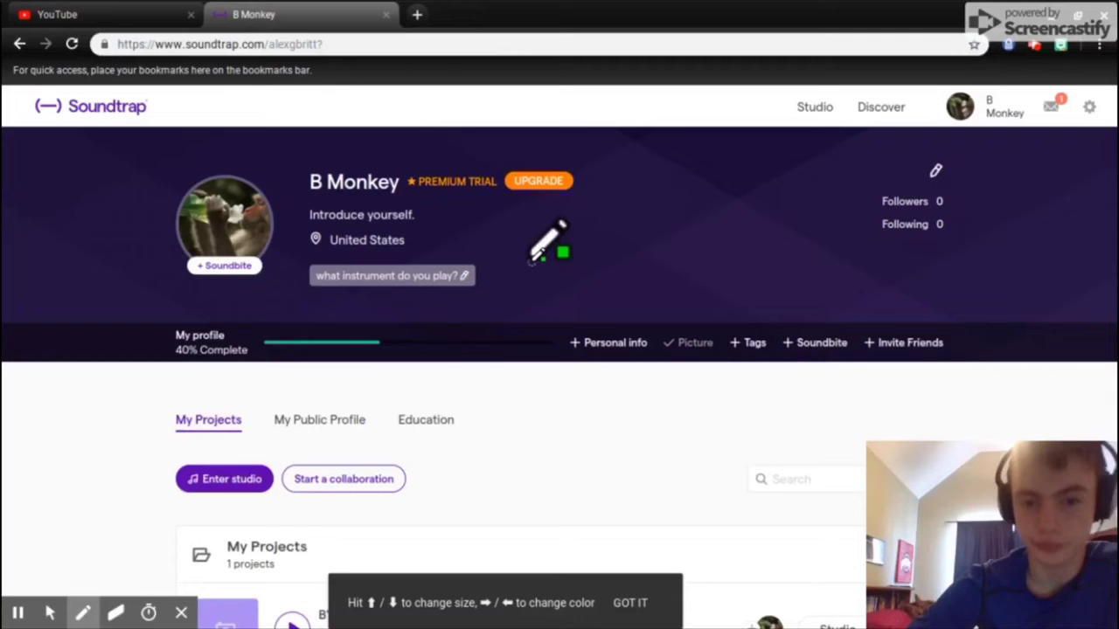
{"action": "scroll", "coordinate": [521, 365], "scroll_direction": "down", "scroll_amount": 4}
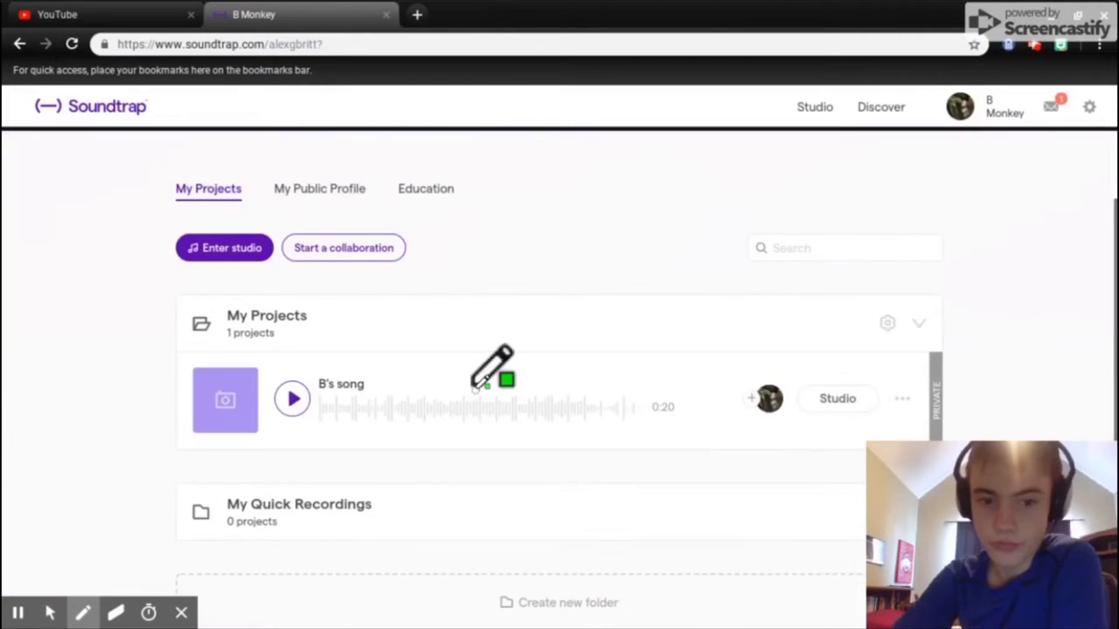
{"action": "scroll", "coordinate": [361, 314], "scroll_direction": "up", "scroll_amount": 2}
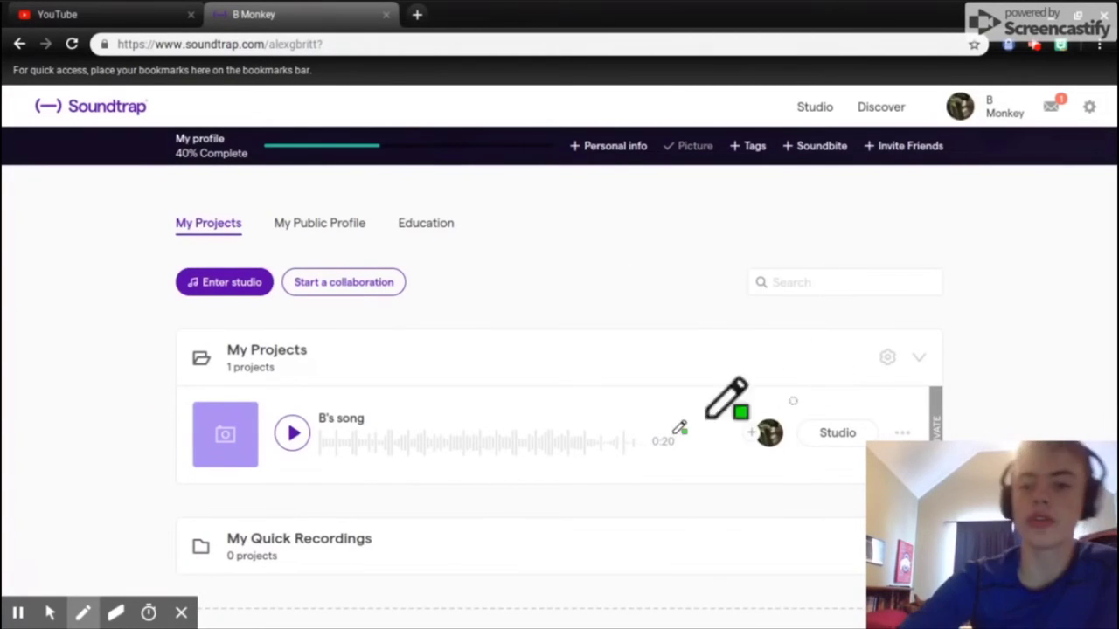
{"action": "mouse_move", "coordinate": [763, 409]}
{"action": "left_mouse_down"}
{"action": "mouse_move", "coordinate": [719, 473]}
{"action": "mouse_move", "coordinate": [738, 504]}
{"action": "mouse_move", "coordinate": [841, 463]}
{"action": "mouse_move", "coordinate": [862, 428]}
{"action": "mouse_move", "coordinate": [859, 416]}
{"action": "mouse_move", "coordinate": [792, 410]}
{"action": "mouse_move", "coordinate": [765, 415]}
{"action": "left_mouse_up"}
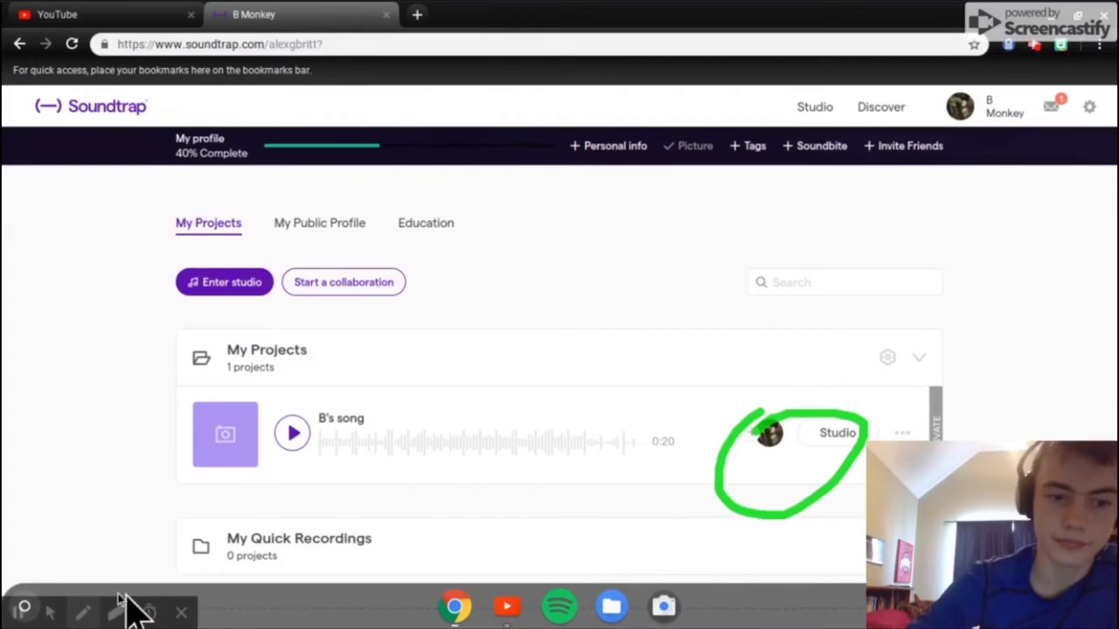
{"action": "mouse_move", "coordinate": [44, 607]}
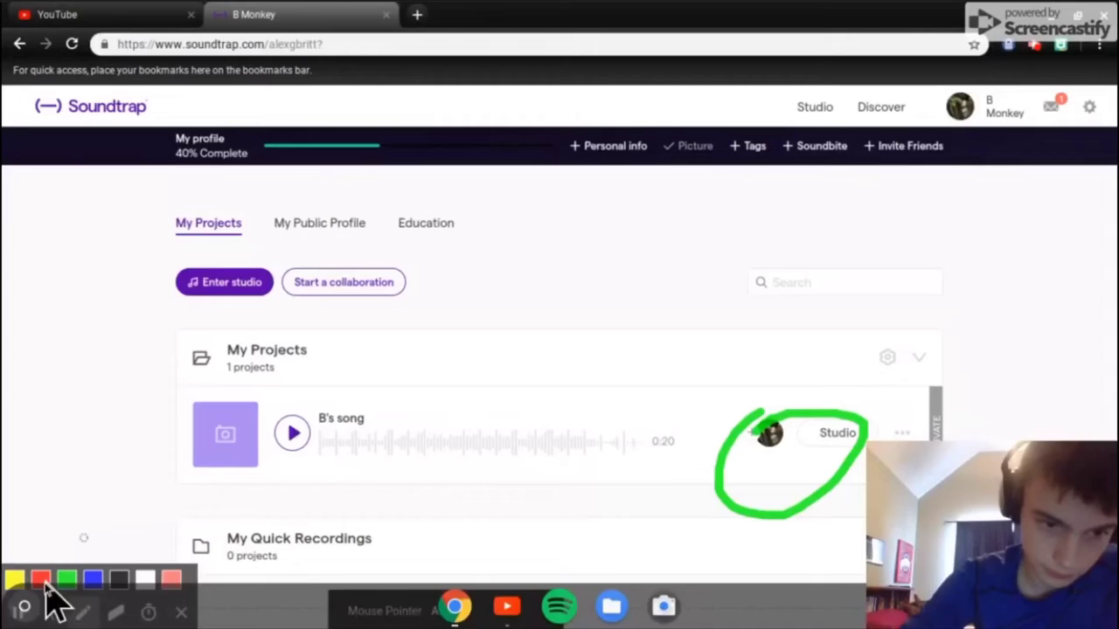
{"action": "left_click", "coordinate": [50, 612]}
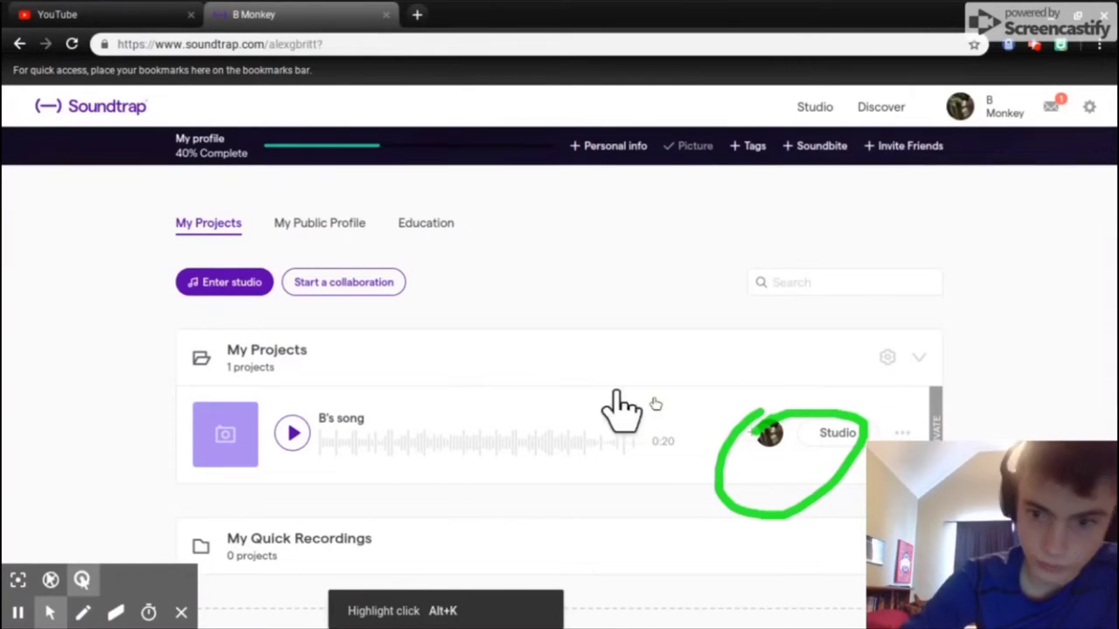
Step: Load B's song in the studio with its Dubstepper, Mountain Top Lead and Bass - Beach 3 tracks
{"action": "left_click", "coordinate": [835, 441]}
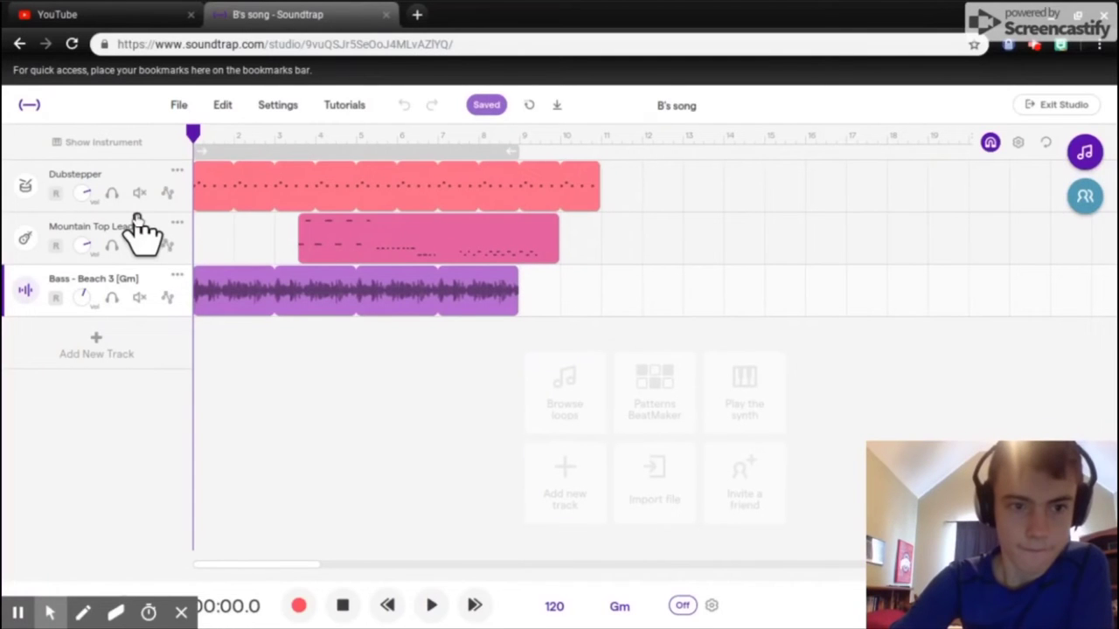
Step: Delete the Dubstepper, Mountain Top Lead and Bass - Beach 3 tracks, confirming each deletion
{"action": "left_click", "coordinate": [177, 171]}
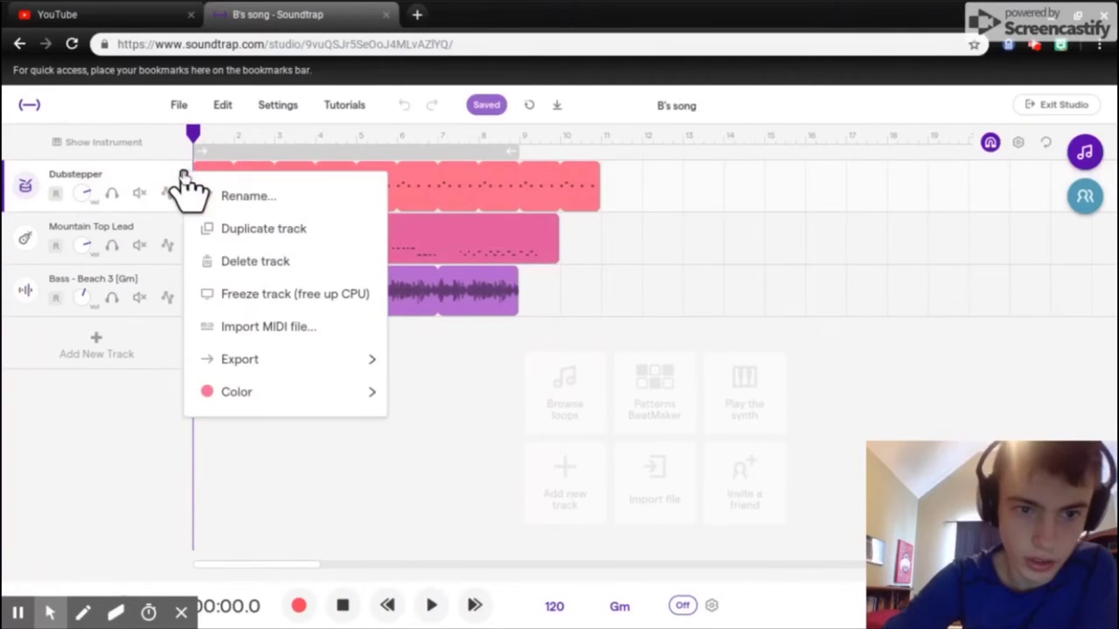
{"action": "left_click", "coordinate": [230, 263]}
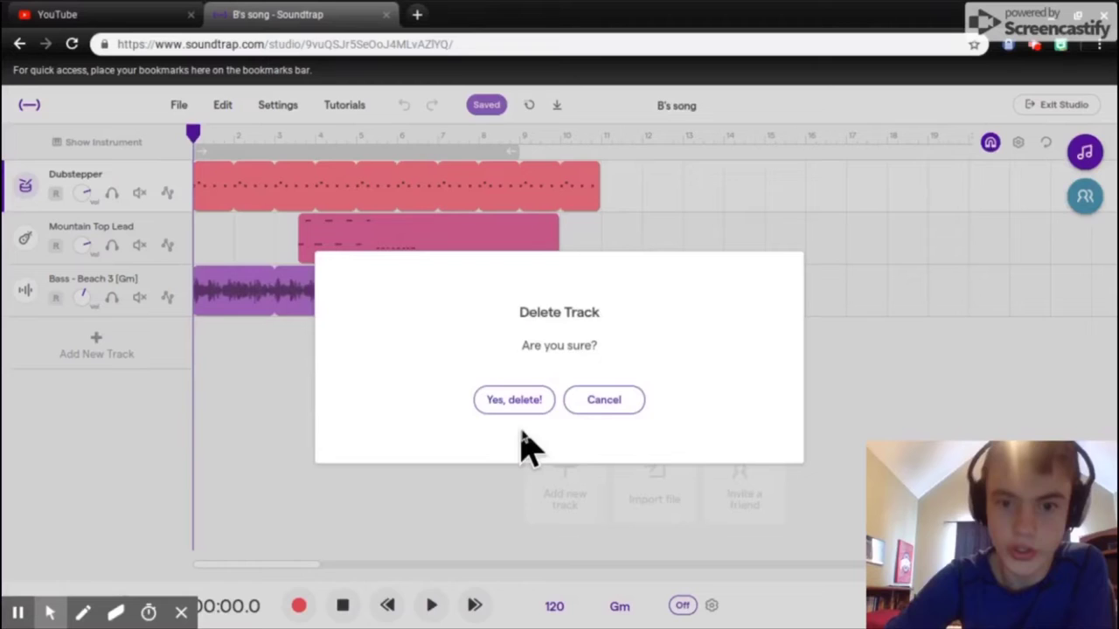
{"action": "left_click", "coordinate": [515, 401]}
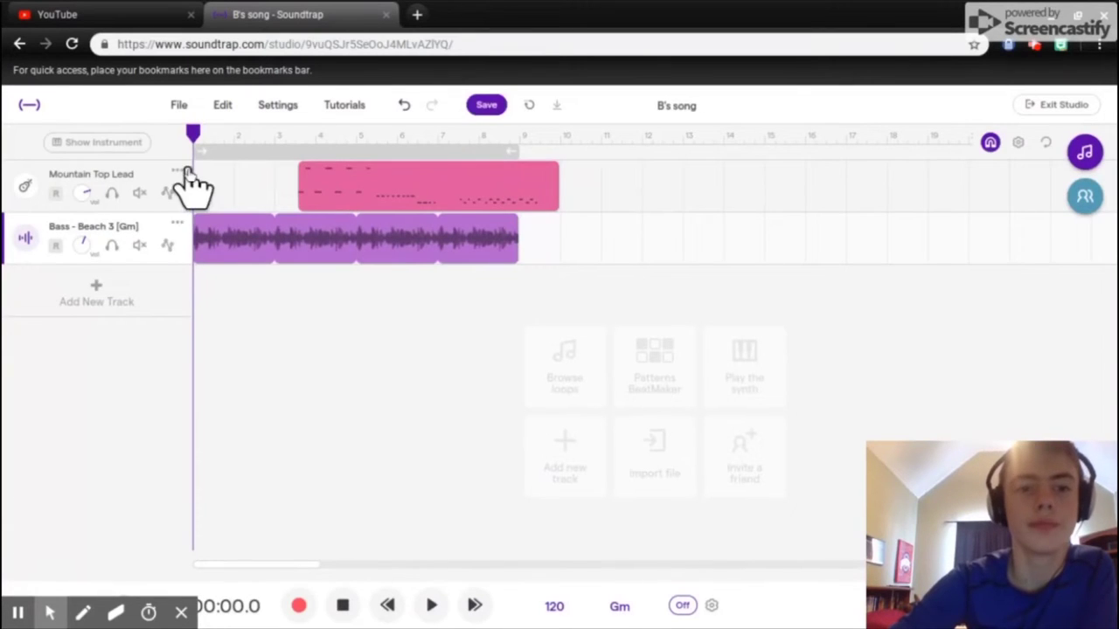
{"action": "left_click", "coordinate": [180, 174]}
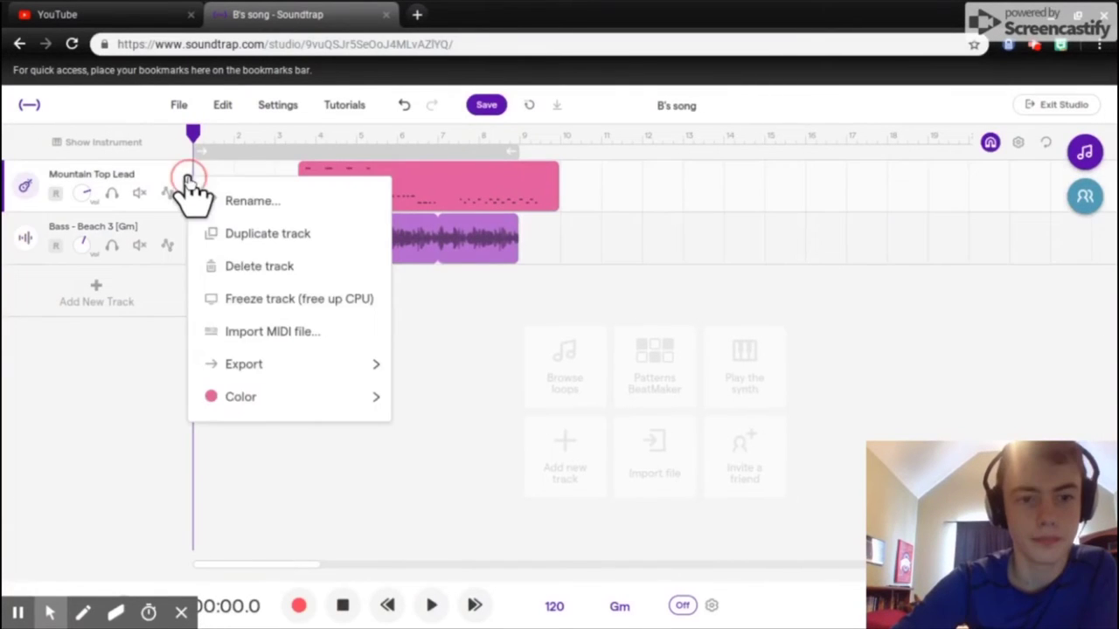
{"action": "left_click", "coordinate": [232, 278]}
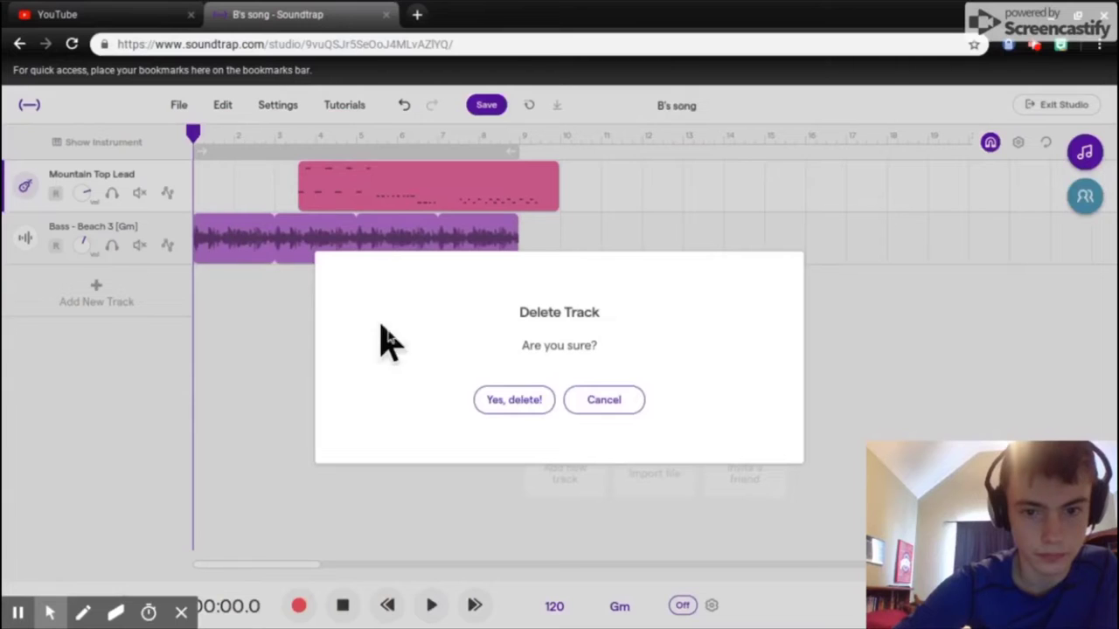
{"action": "left_click", "coordinate": [512, 400]}
{"action": "left_click", "coordinate": [181, 179]}
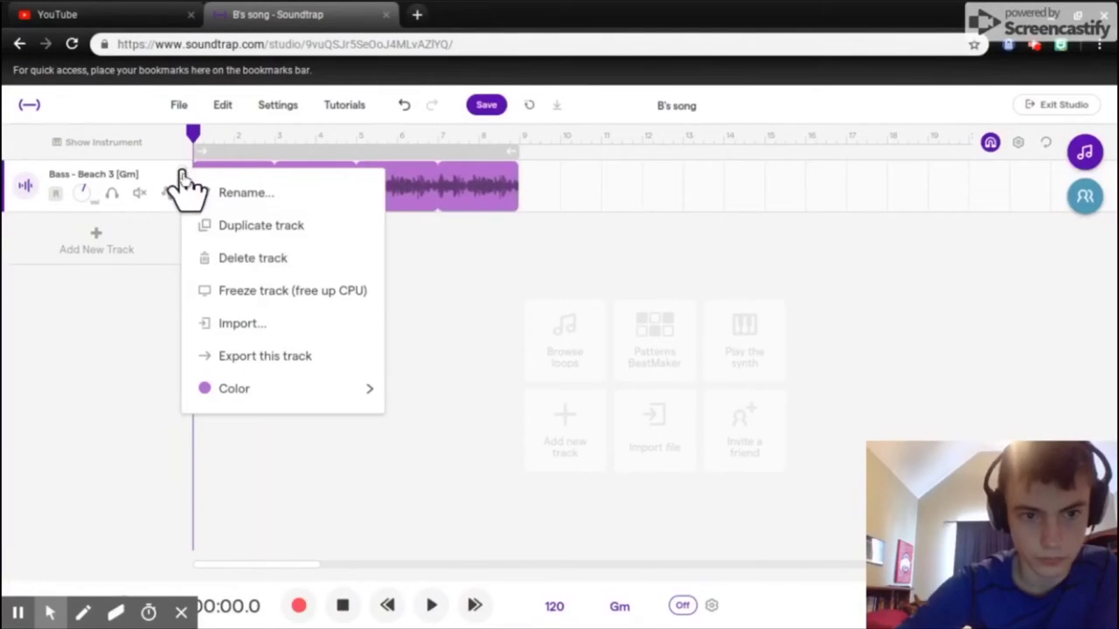
{"action": "left_click", "coordinate": [278, 262]}
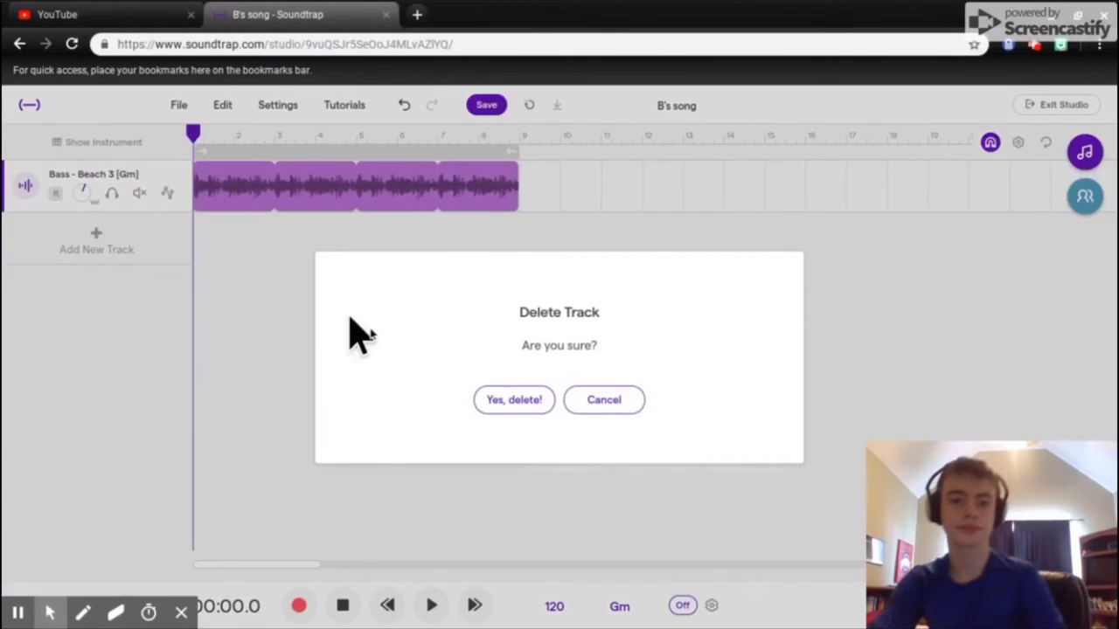
{"action": "left_click", "coordinate": [483, 402]}
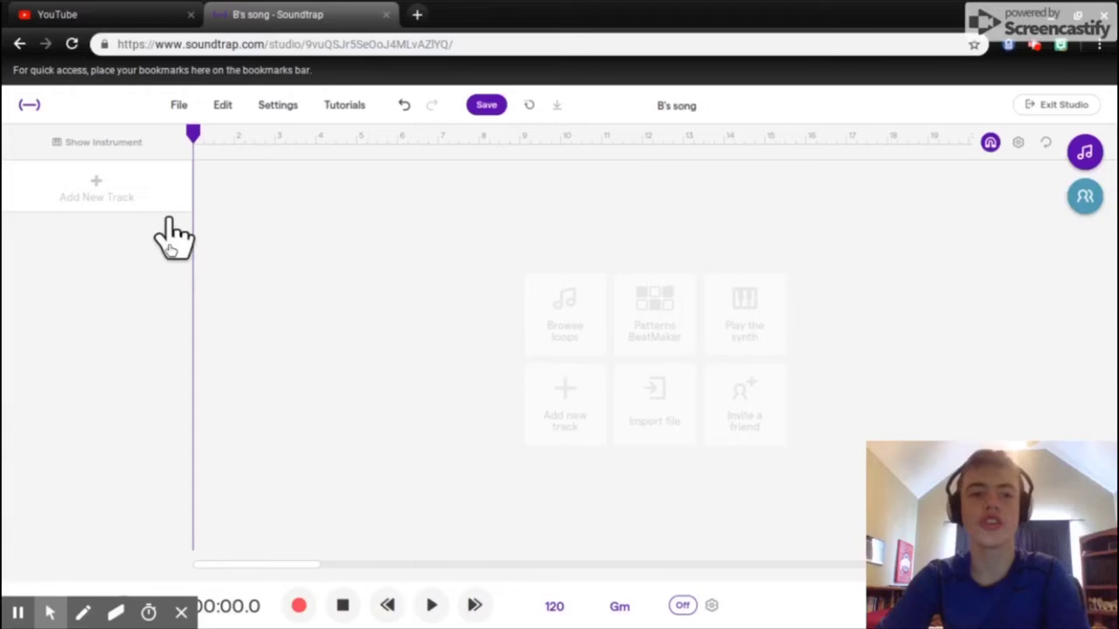
Step: Bring up the Add New Track categories, such as Piano & keyboards and Drum & beats
{"action": "left_click", "coordinate": [82, 613]}
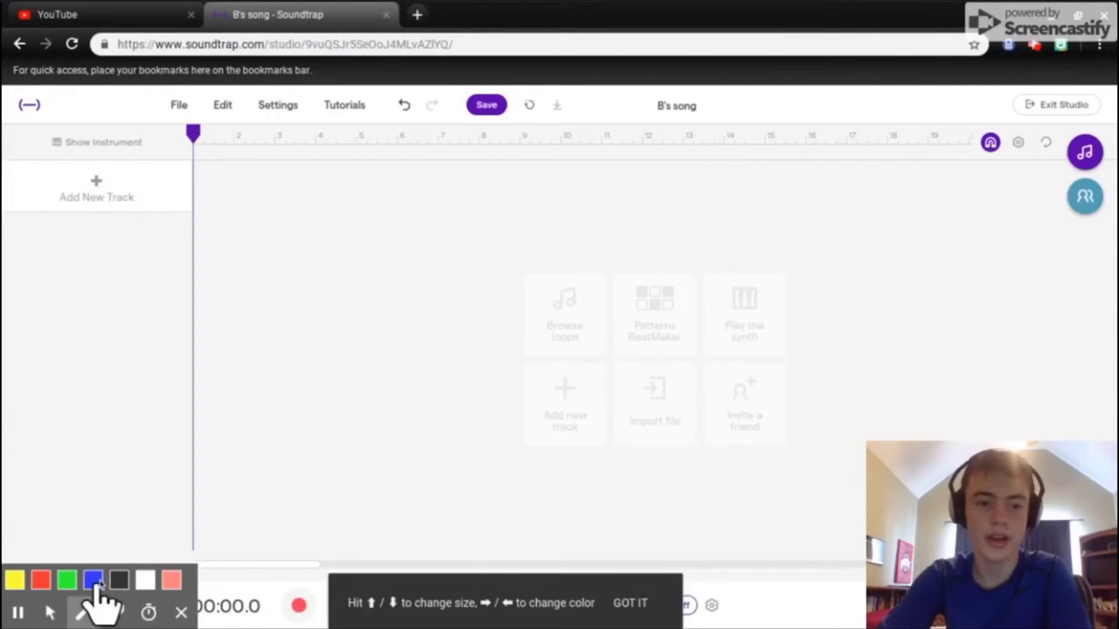
{"action": "mouse_move", "coordinate": [5, 252]}
{"action": "left_mouse_down"}
{"action": "mouse_move", "coordinate": [143, 200]}
{"action": "mouse_move", "coordinate": [145, 183]}
{"action": "mouse_move", "coordinate": [44, 137]}
{"action": "mouse_move", "coordinate": [35, 249]}
{"action": "left_mouse_up"}
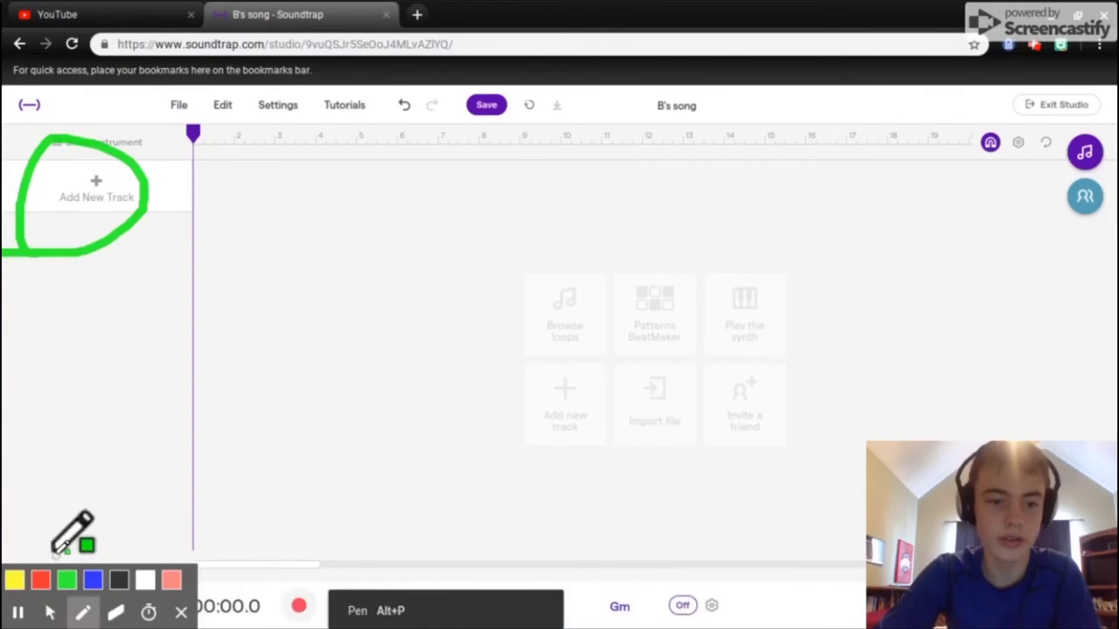
{"action": "left_click", "coordinate": [50, 613]}
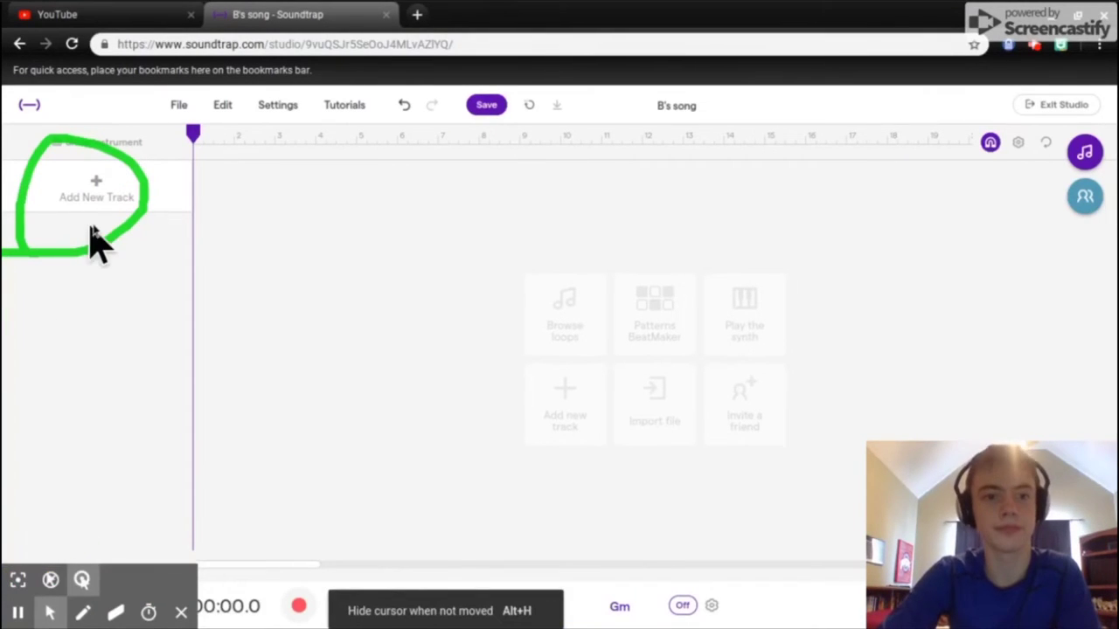
{"action": "left_click", "coordinate": [96, 189]}
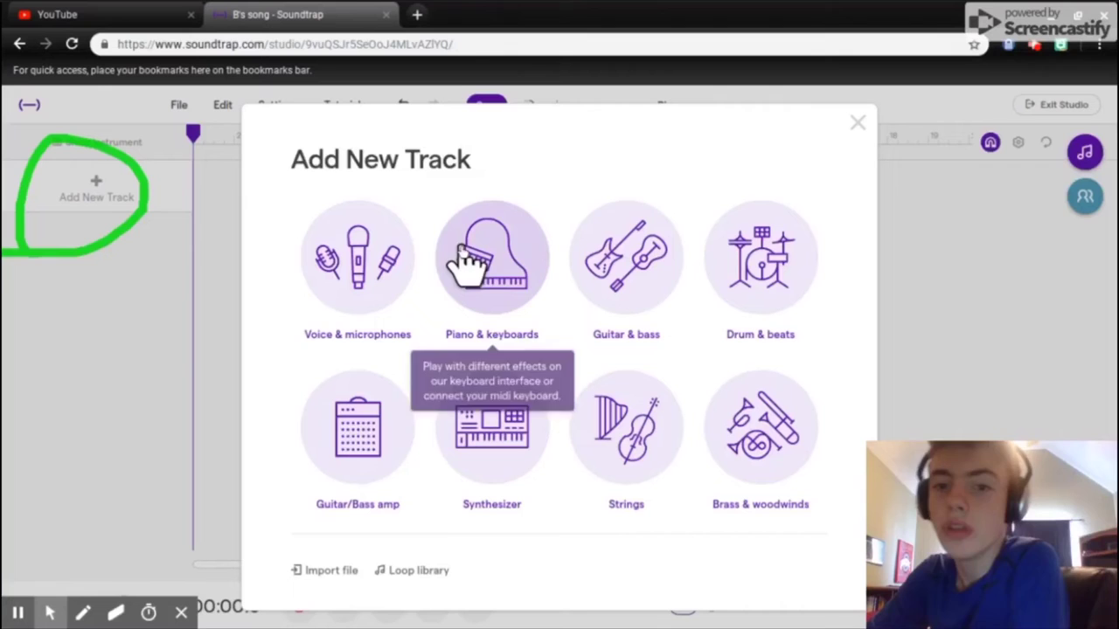
Step: Create a Drum & beats track and check the Kick row's sound list, leaving Kick unchanged
{"action": "left_click", "coordinate": [743, 254]}
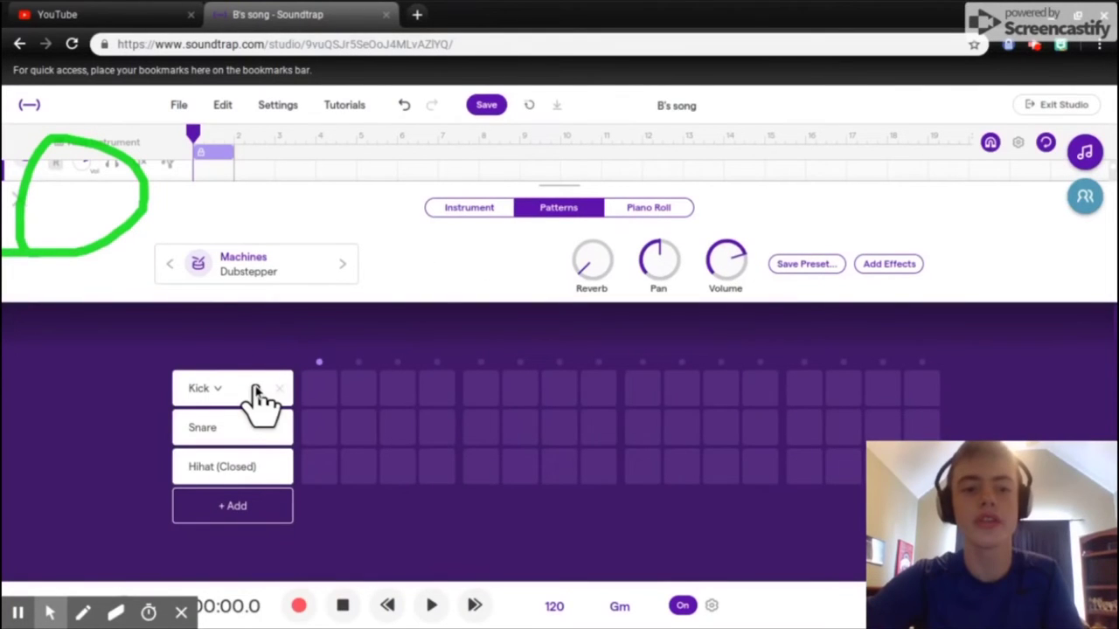
{"action": "left_click", "coordinate": [218, 390]}
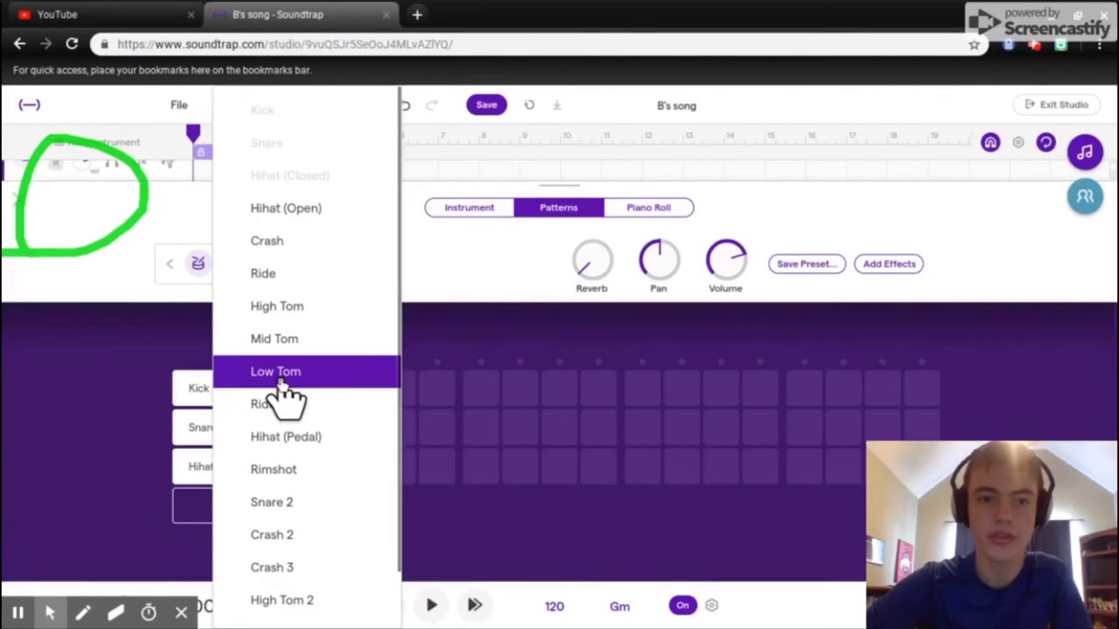
{"action": "scroll", "coordinate": [284, 393], "scroll_direction": "down", "scroll_amount": 1}
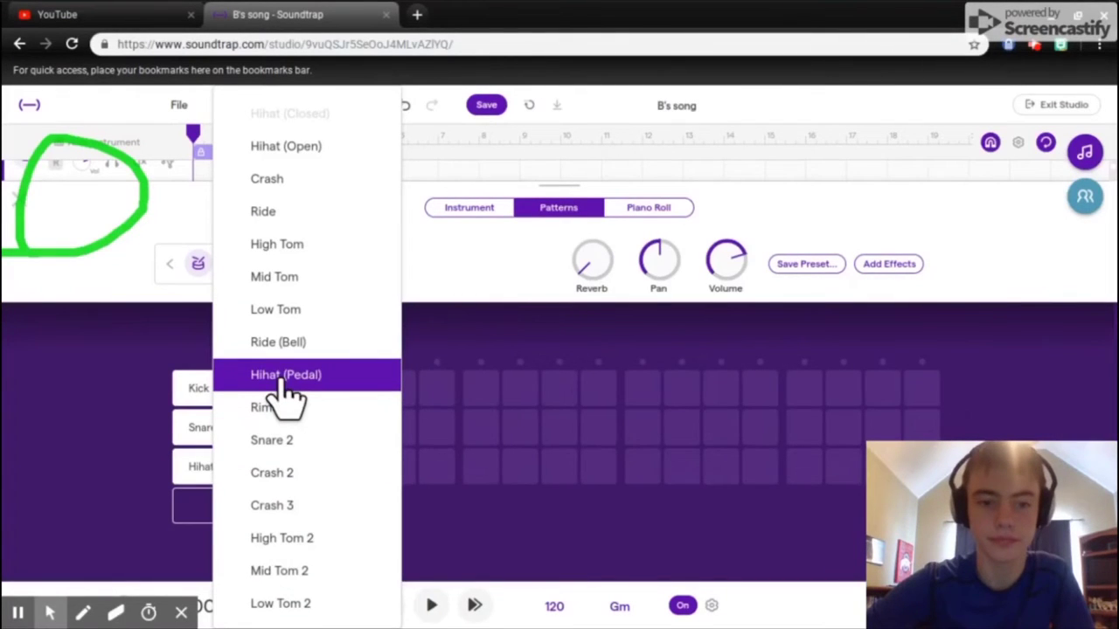
{"action": "left_click", "coordinate": [11, 511]}
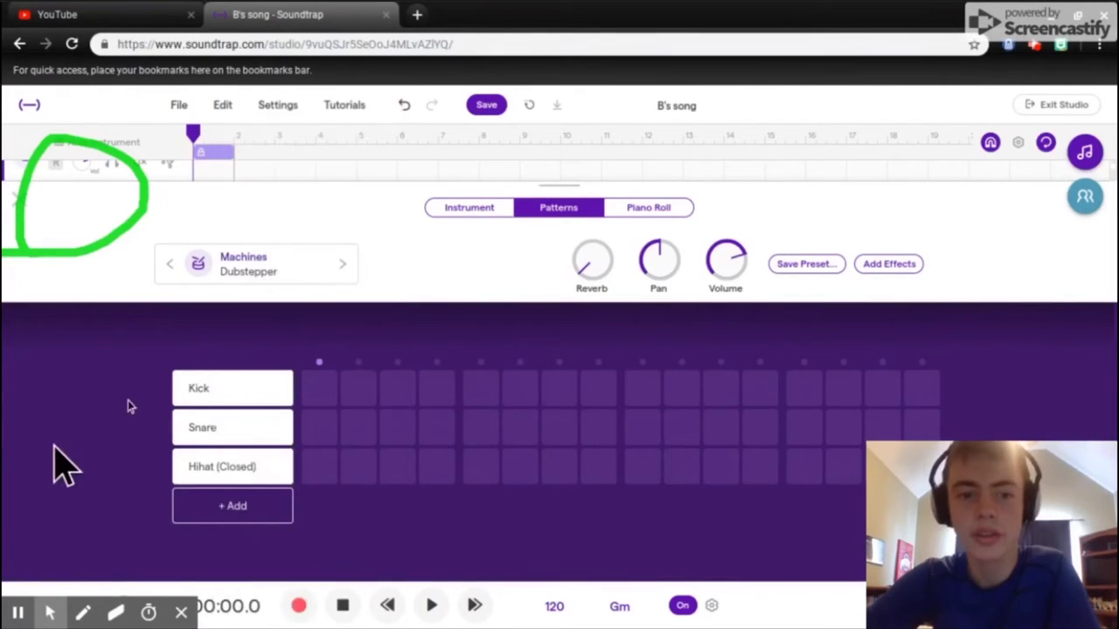
Step: Place kicks on steps 1 and 5 with playback running, then show the Instrument drum pads
{"action": "left_click", "coordinate": [320, 384]}
{"action": "key", "text": "space"}
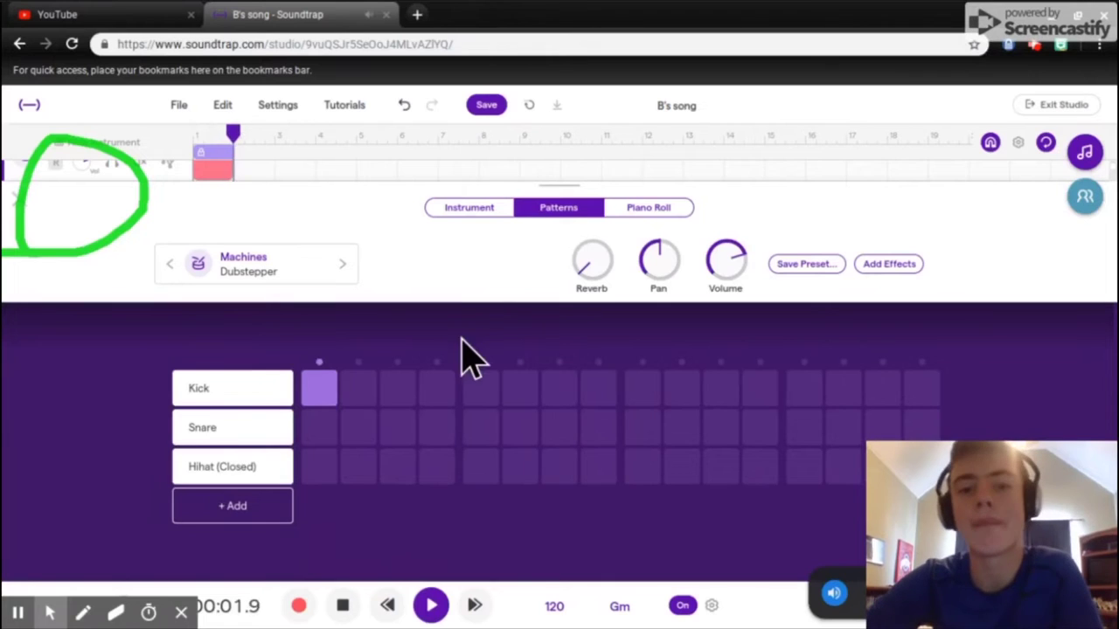
{"action": "left_click", "coordinate": [500, 390]}
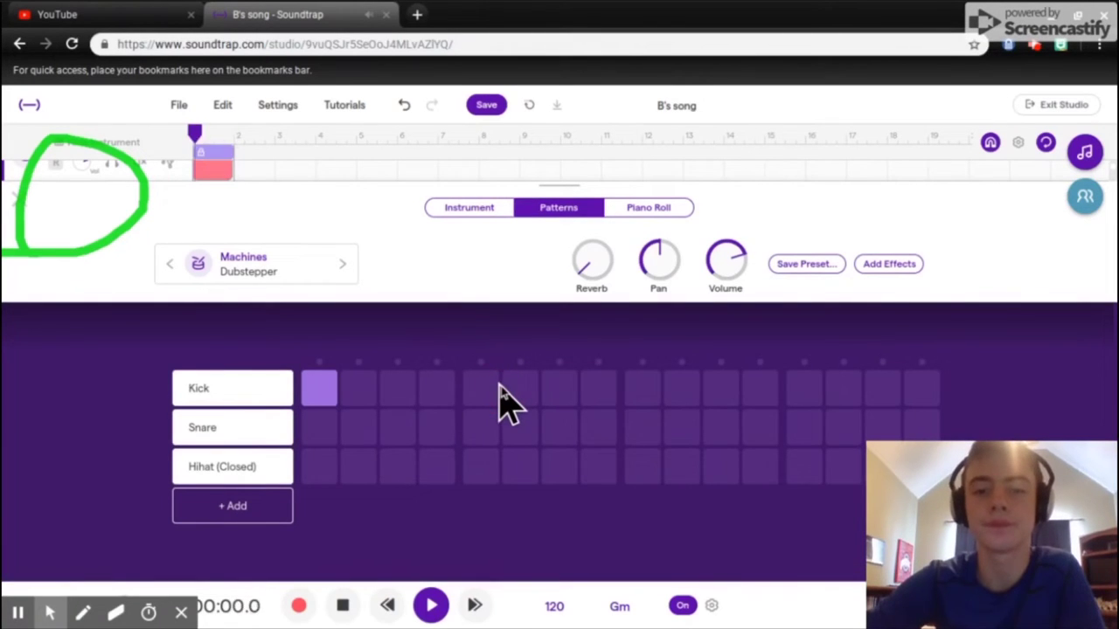
{"action": "left_click", "coordinate": [491, 390]}
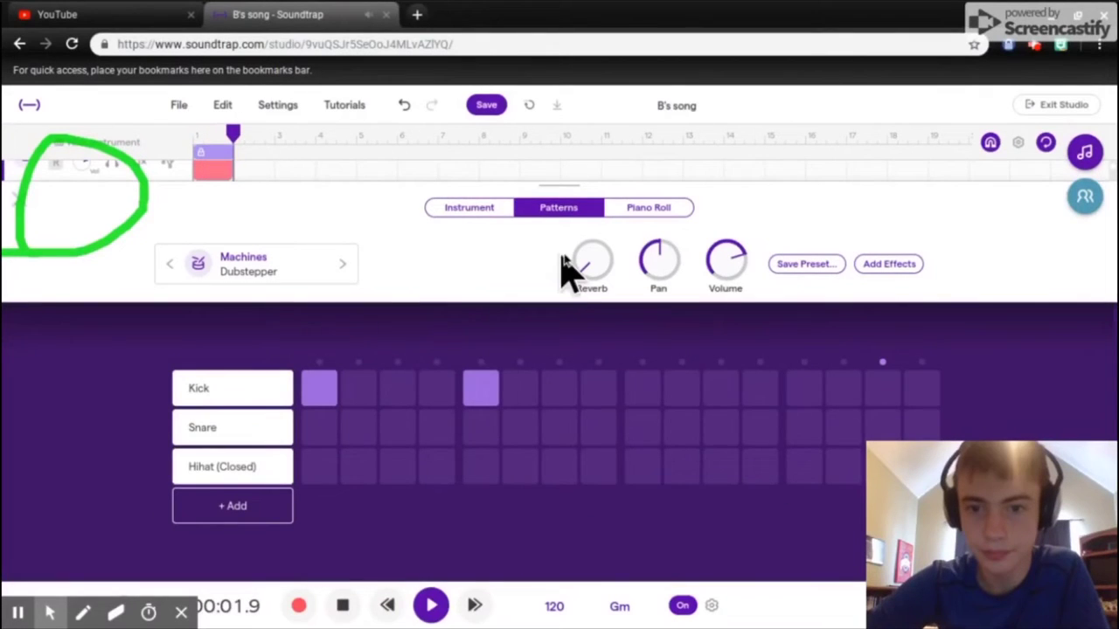
{"action": "left_click", "coordinate": [486, 210]}
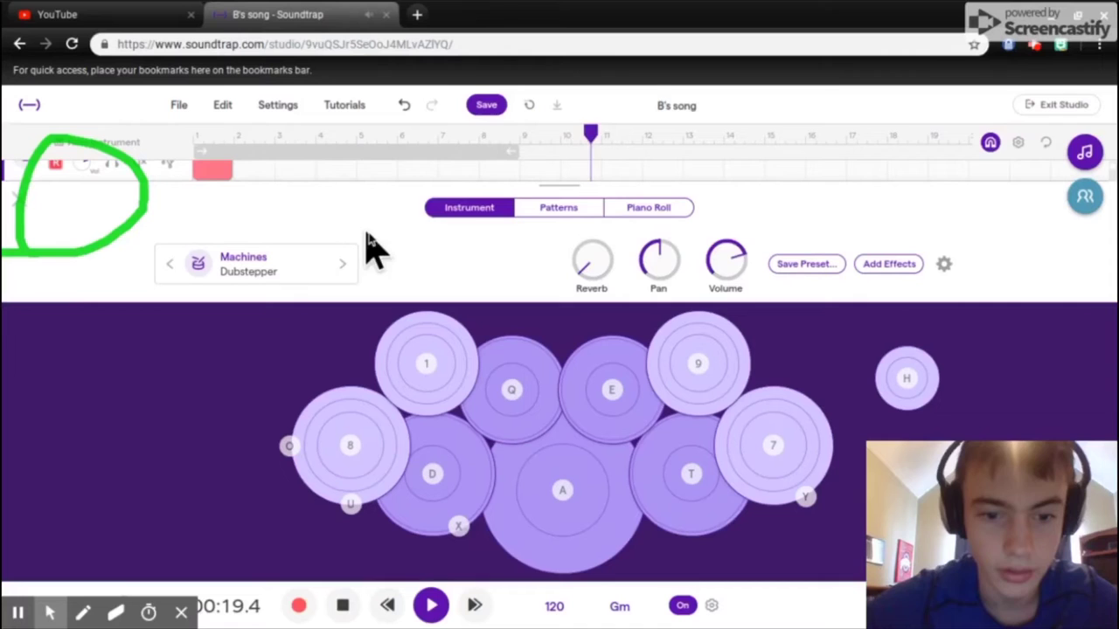
Step: Stop playback, return the playhead to the song start and begin recording the drum track
{"action": "key", "text": "space"}
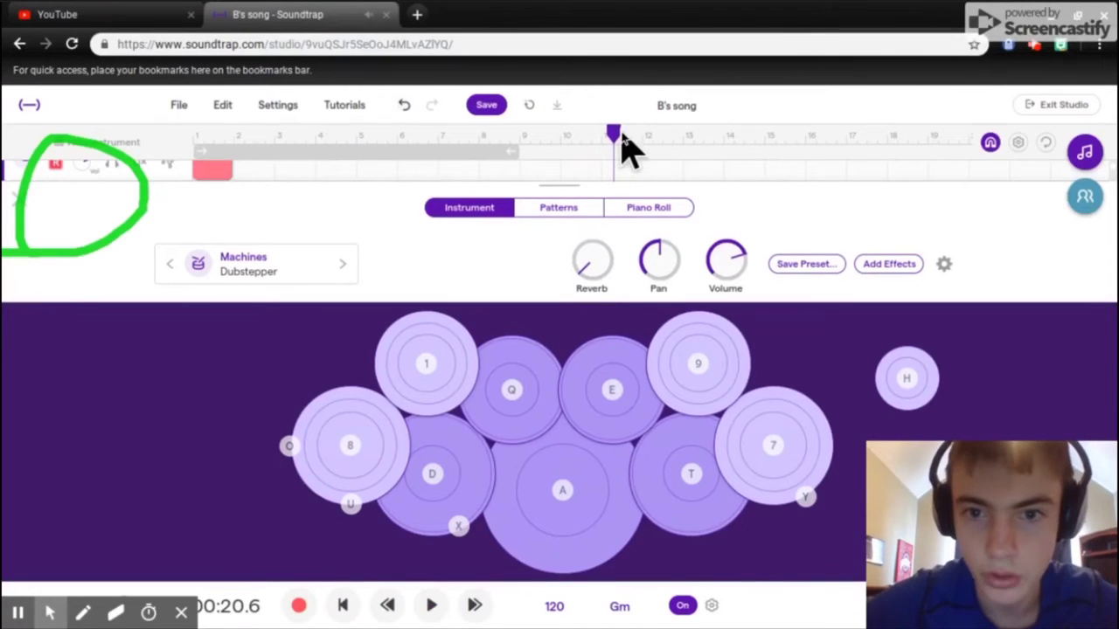
{"action": "left_click_drag", "start_coordinate": [613, 138], "coordinate": [13, 197]}
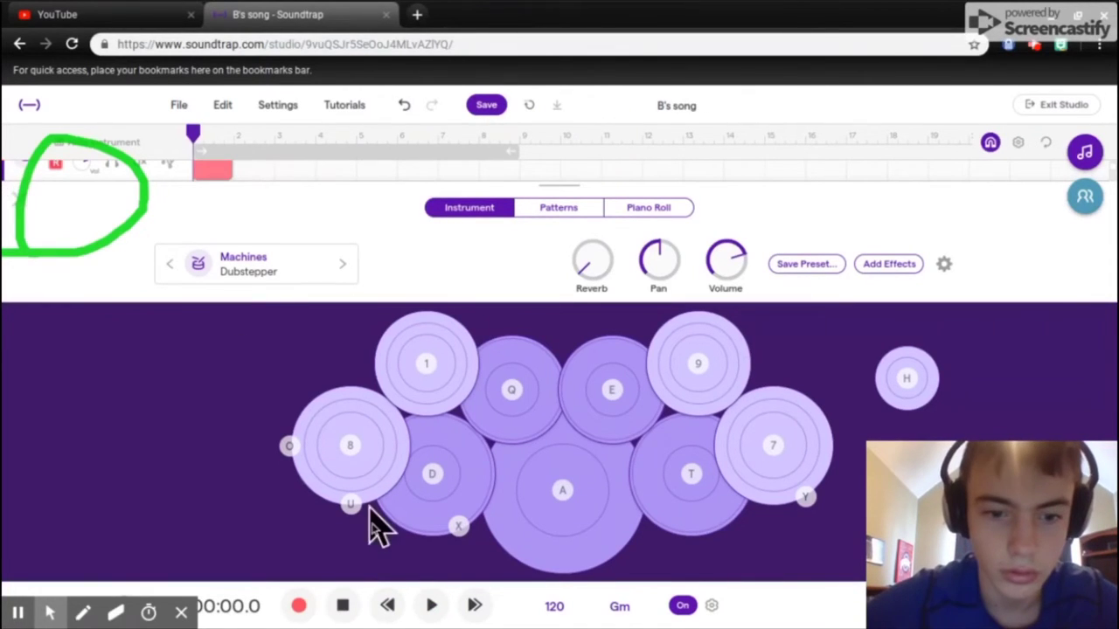
{"action": "left_click", "coordinate": [294, 612]}
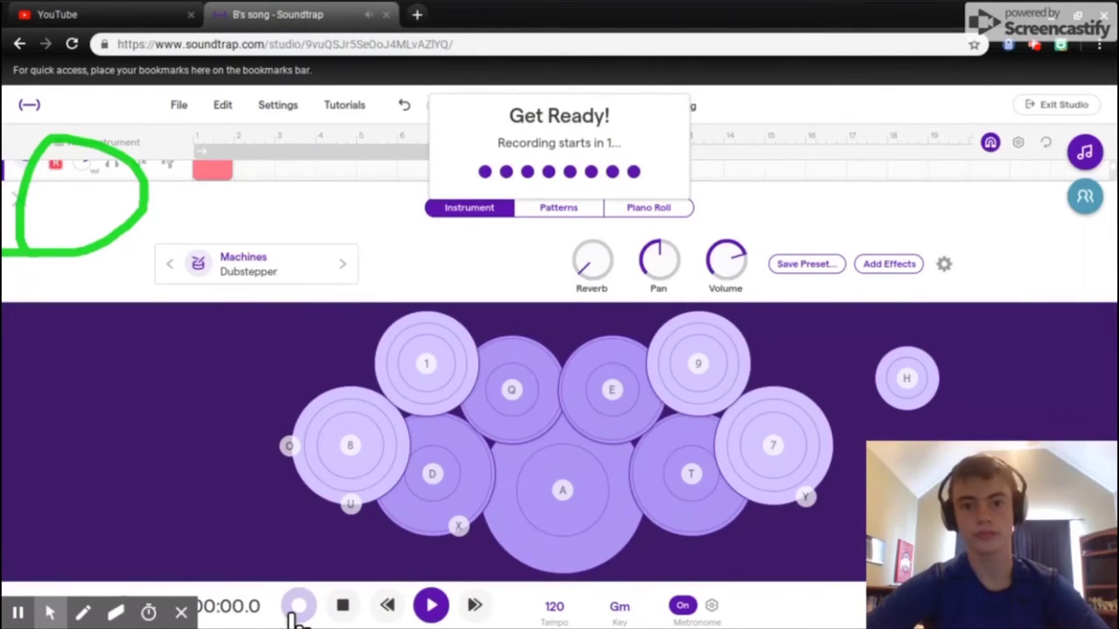
Step: Record a beat on the A and Q drum pads with E accents, then stop the take
{"action": "key", "text": "a"}
{"action": "key", "text": "a"}
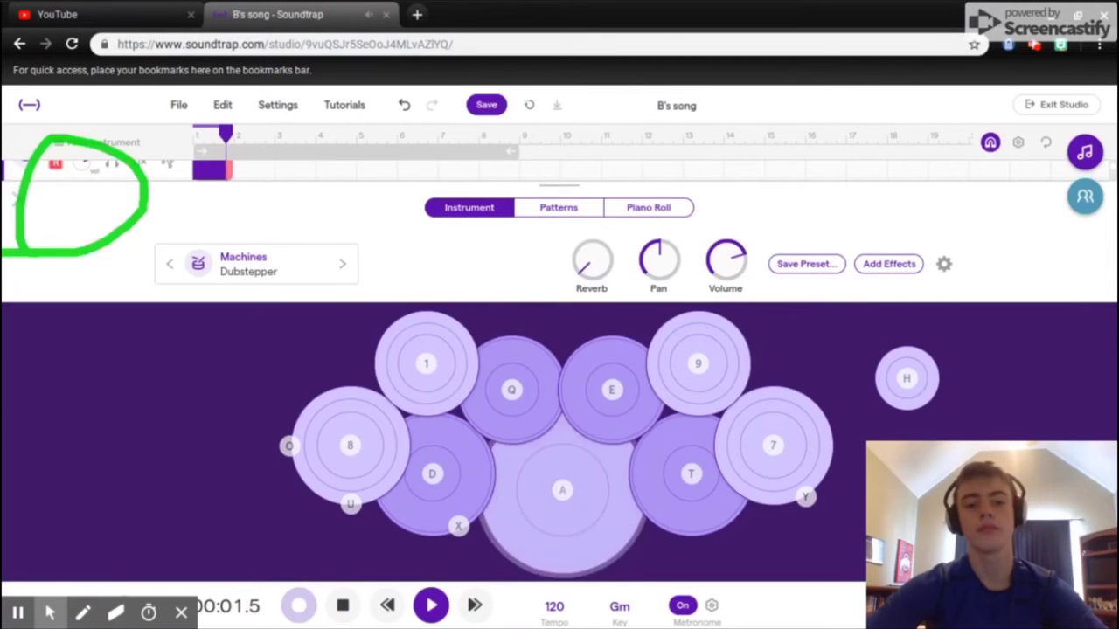
{"action": "key", "text": "a"}
{"action": "key", "text": "q"}
{"action": "key", "text": "a"}
{"action": "key", "text": "q"}
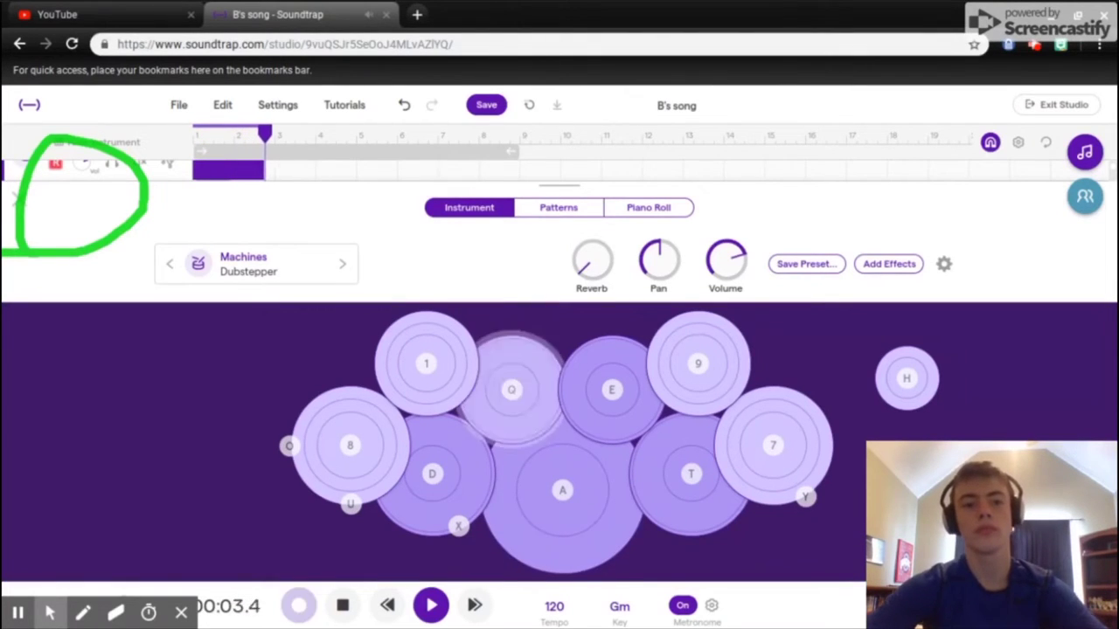
{"action": "key", "text": "a"}
{"action": "key", "text": "a"}
{"action": "key", "text": "q"}
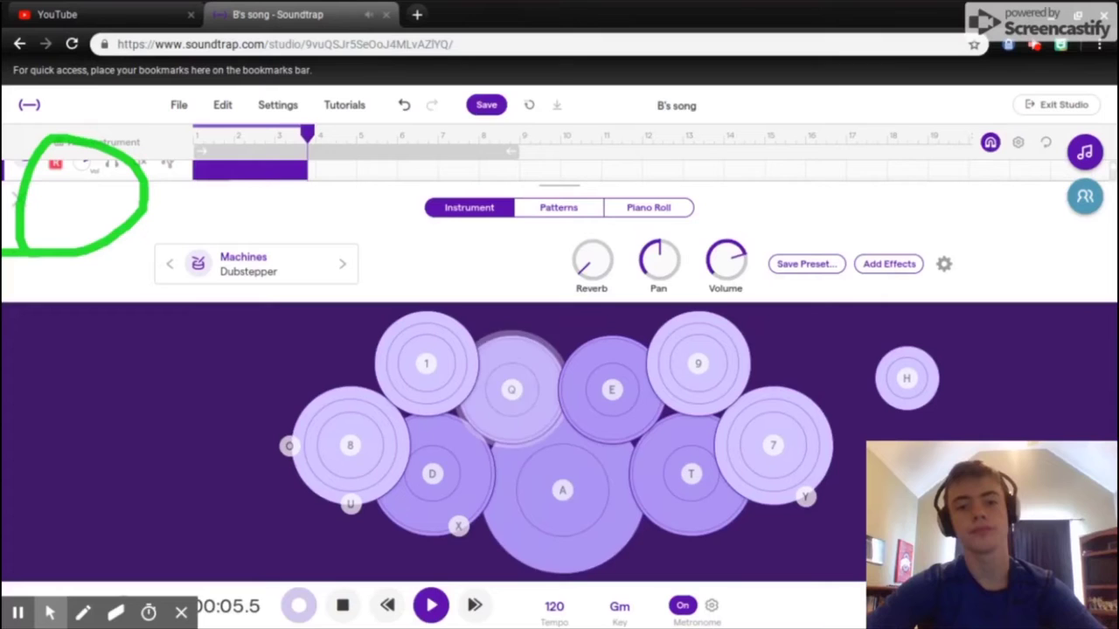
{"action": "key", "text": "a"}
{"action": "key", "text": "q"}
{"action": "key", "text": "a"}
{"action": "key", "text": "q"}
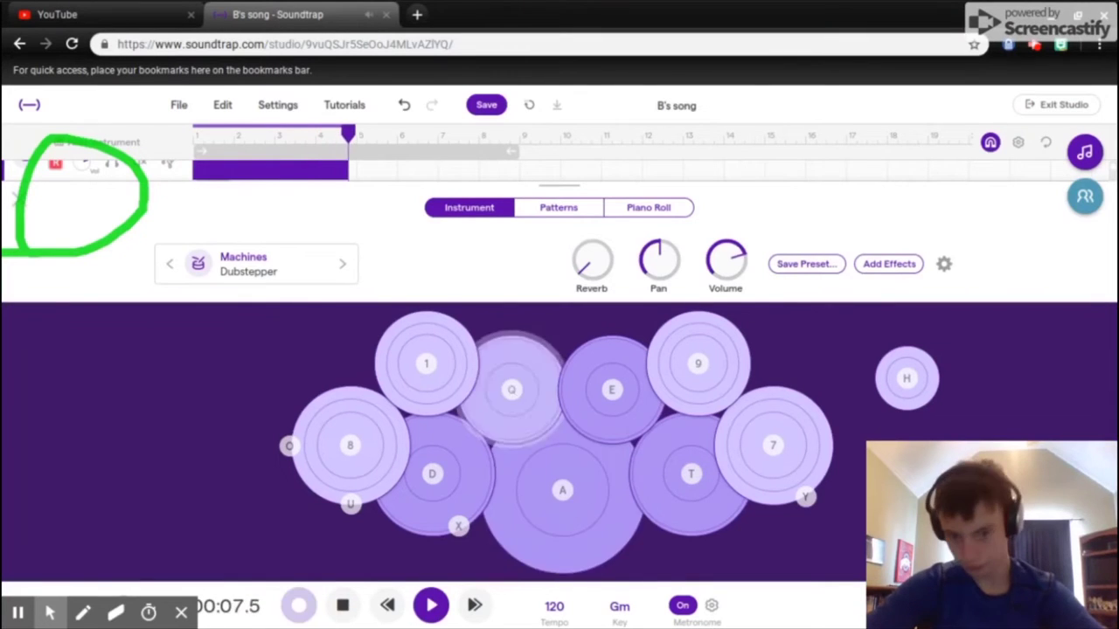
{"action": "key", "text": "a"}
{"action": "key", "text": "a"}
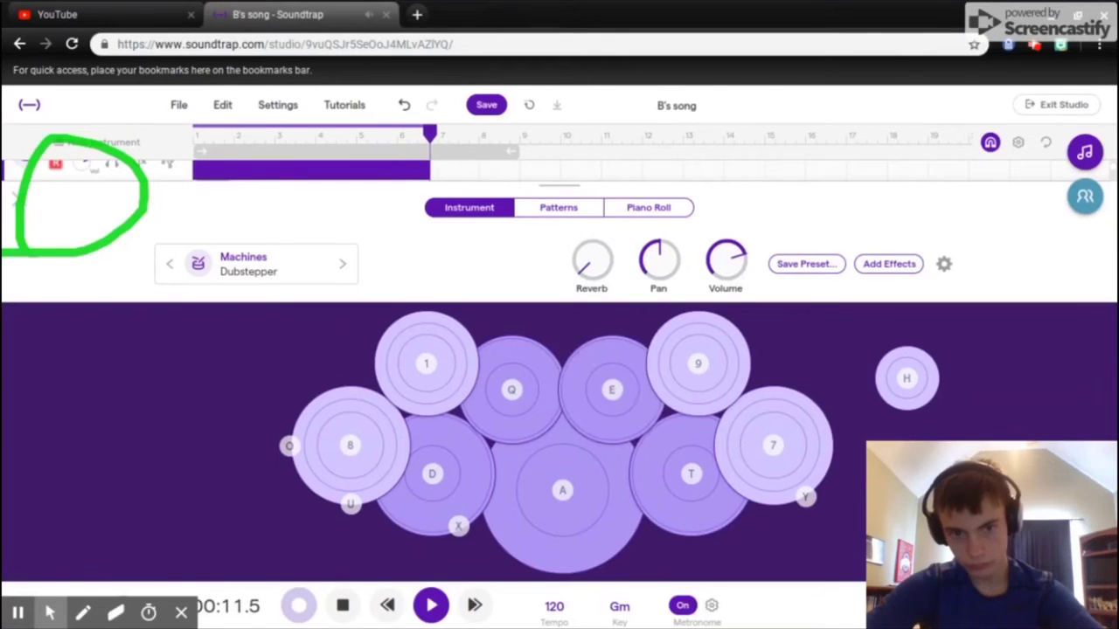
{"action": "key", "text": "e"}
{"action": "key", "text": "e"}
{"action": "key", "text": "e"}
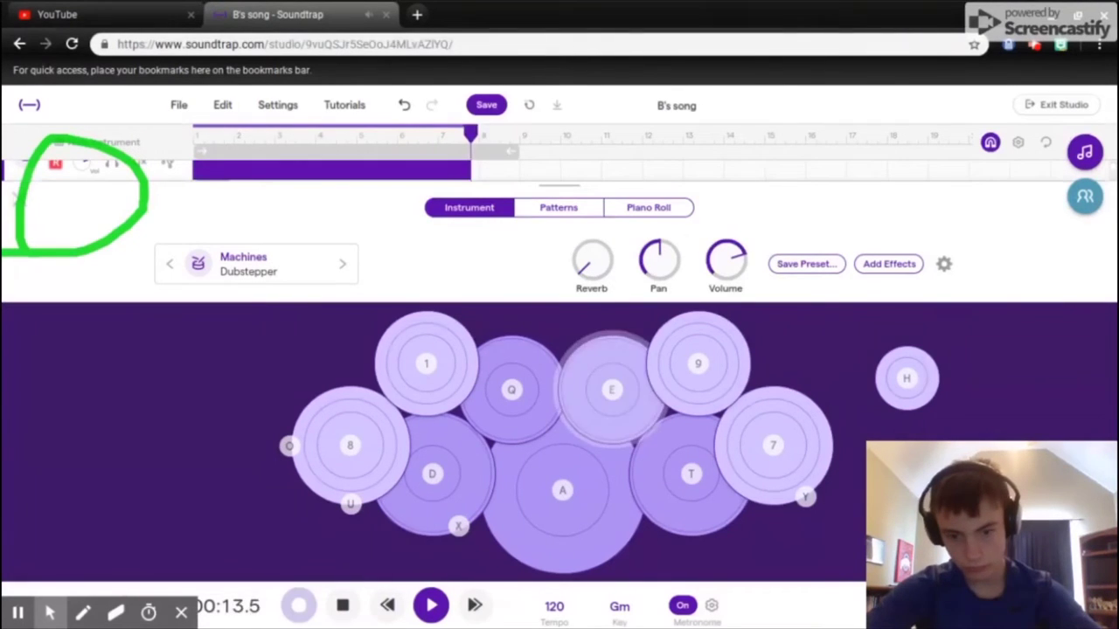
{"action": "left_click", "coordinate": [300, 602]}
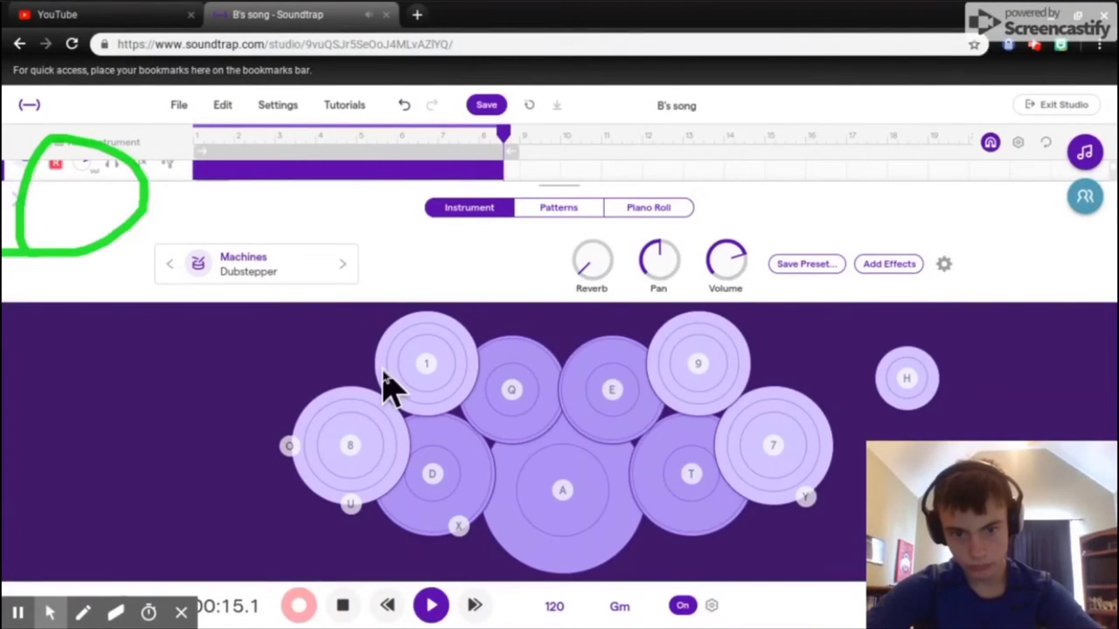
{"action": "key", "text": "e"}
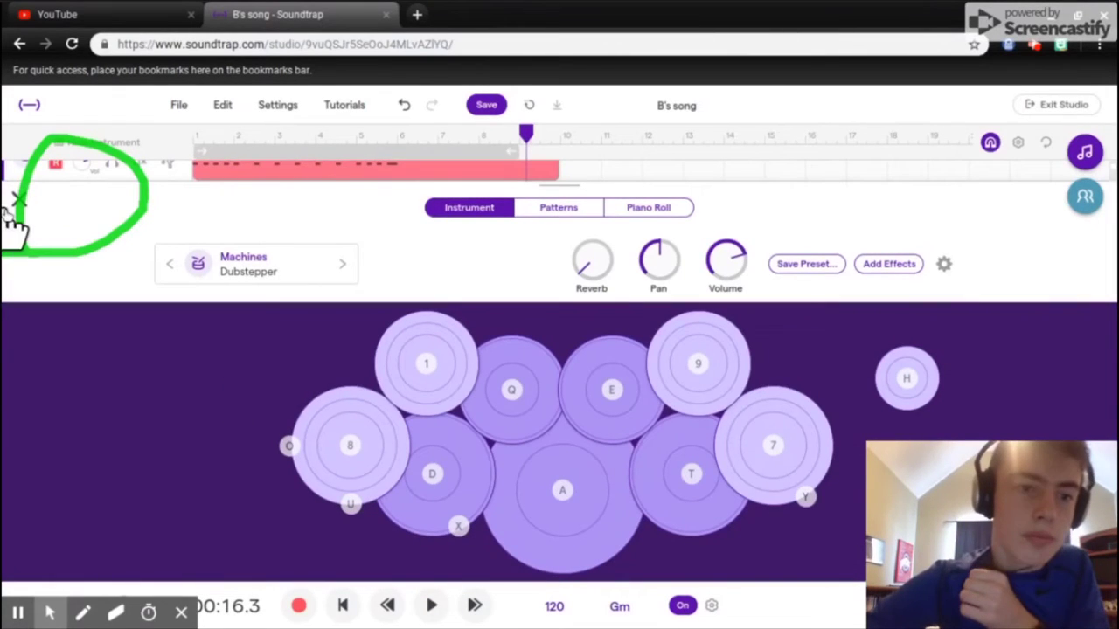
Step: Return to the Soundtrap studio showing the recorded Dubstepper clip across about eight bars
{"action": "left_click", "coordinate": [115, 610]}
{"action": "mouse_move", "coordinate": [35, 140]}
{"action": "left_mouse_down"}
{"action": "mouse_move", "coordinate": [27, 249]}
{"action": "mouse_move", "coordinate": [82, 241]}
{"action": "mouse_move", "coordinate": [125, 208]}
{"action": "mouse_move", "coordinate": [124, 173]}
{"action": "mouse_move", "coordinate": [37, 151]}
{"action": "mouse_move", "coordinate": [89, 136]}
{"action": "mouse_move", "coordinate": [138, 223]}
{"action": "mouse_move", "coordinate": [5, 250]}
{"action": "mouse_move", "coordinate": [9, 225]}
{"action": "mouse_move", "coordinate": [216, 134]}
{"action": "mouse_move", "coordinate": [84, 180]}
{"action": "mouse_move", "coordinate": [109, 521]}
{"action": "mouse_move", "coordinate": [96, 564]}
{"action": "left_mouse_up"}
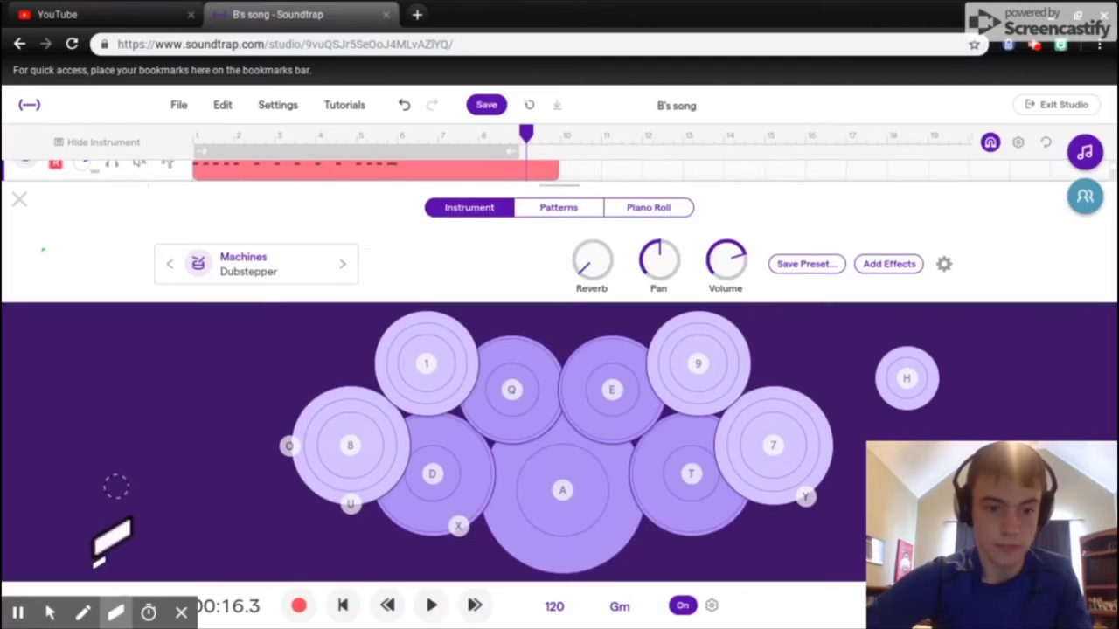
{"action": "mouse_move", "coordinate": [52, 612]}
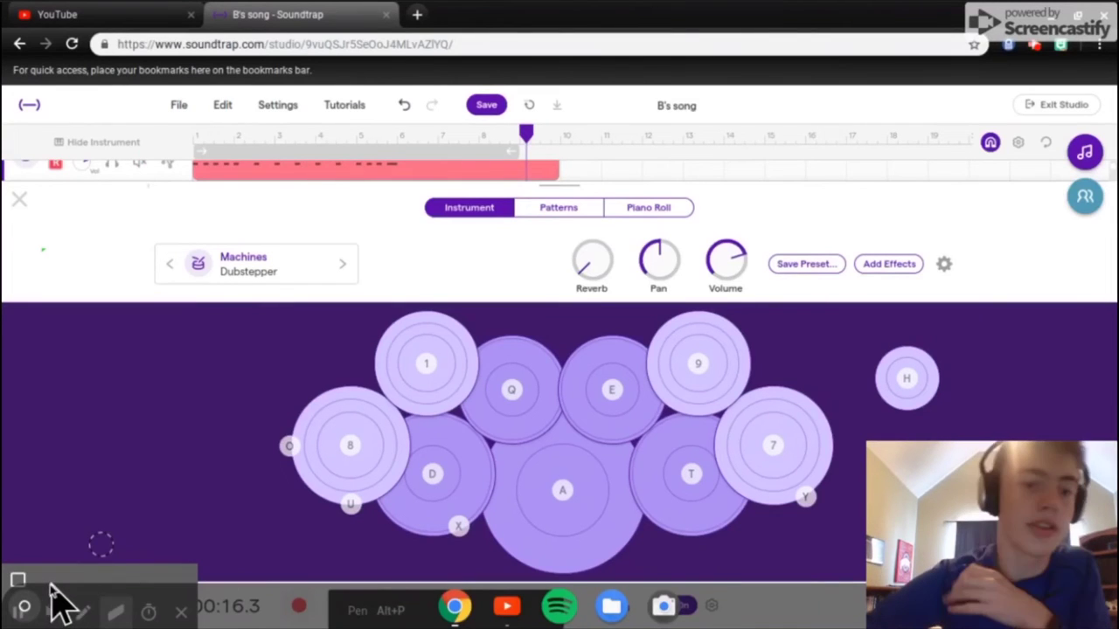
{"action": "left_click", "coordinate": [49, 612]}
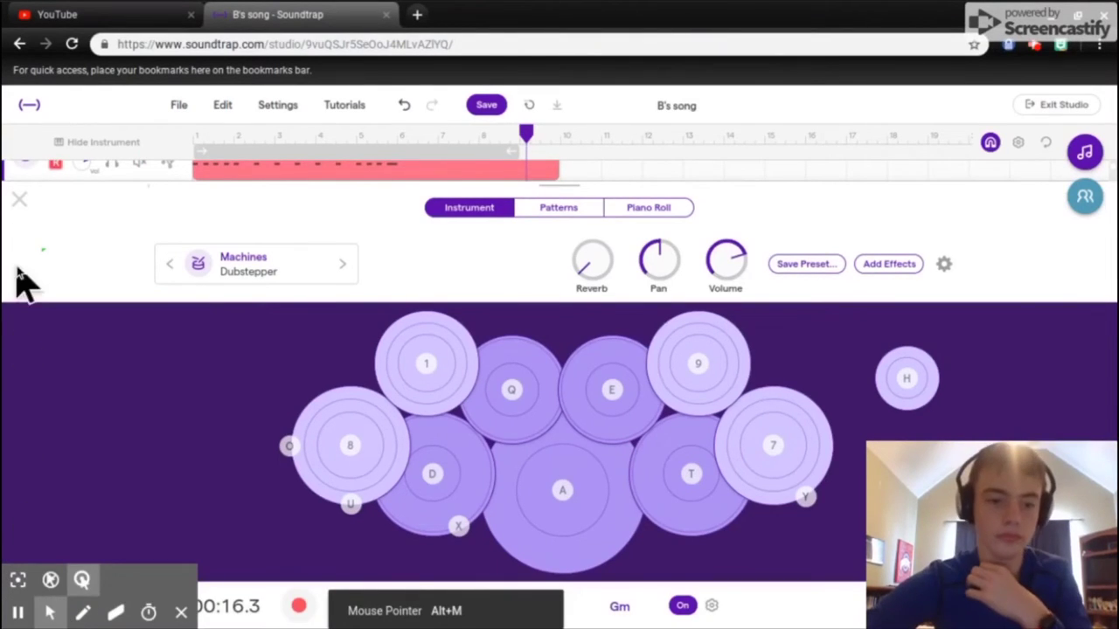
Step: Close the Dubstepper instrument panel and dismiss the new-track choices
{"action": "left_click", "coordinate": [19, 201]}
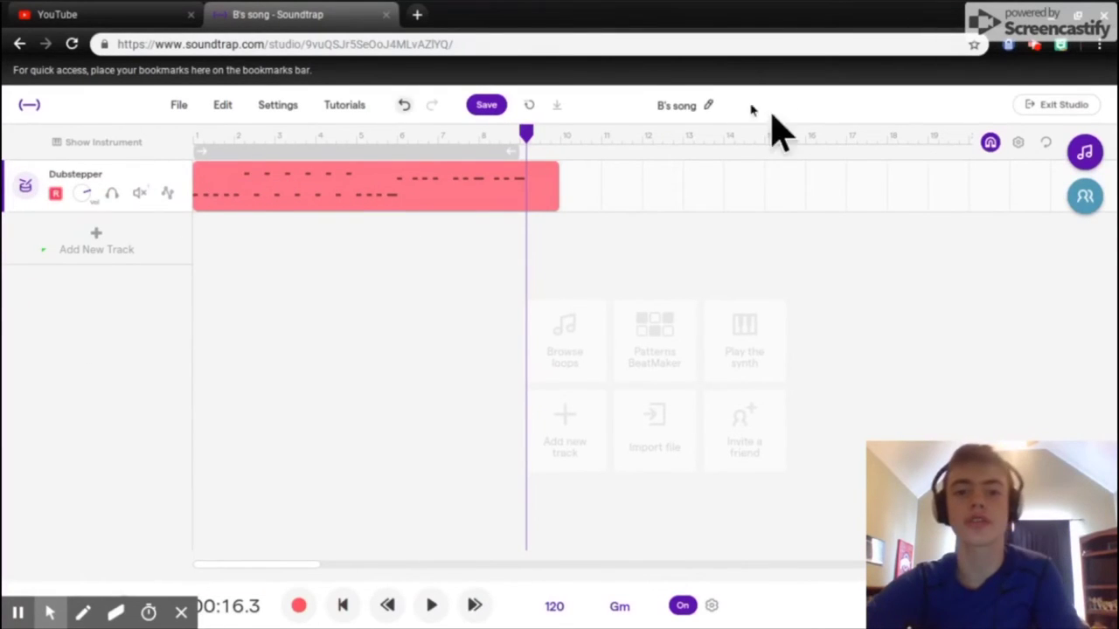
{"action": "left_click", "coordinate": [117, 250]}
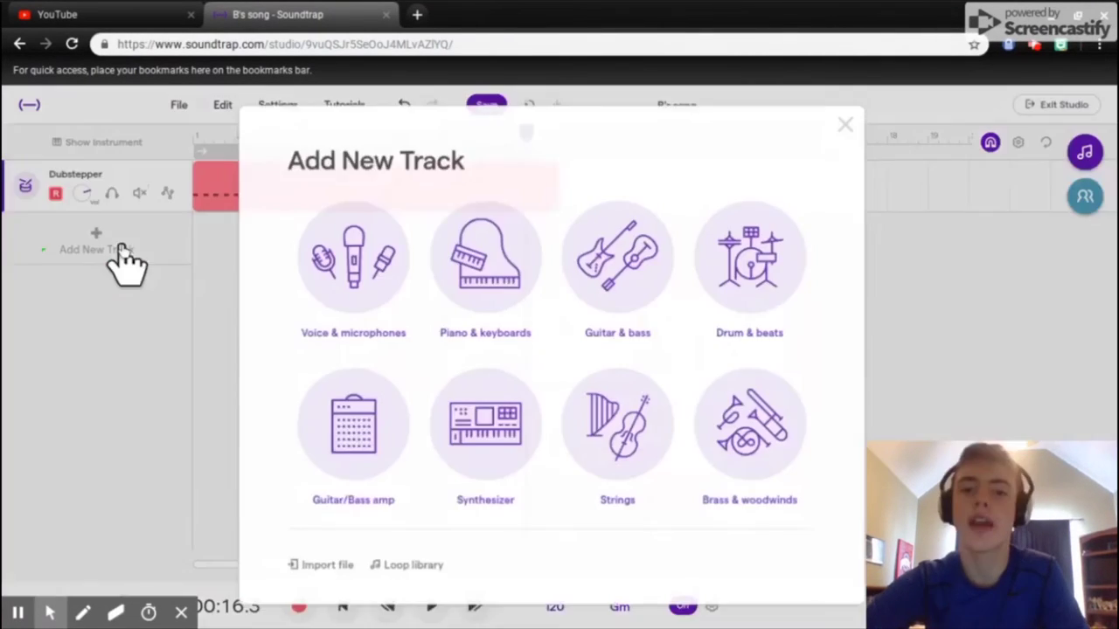
{"action": "left_click", "coordinate": [958, 285]}
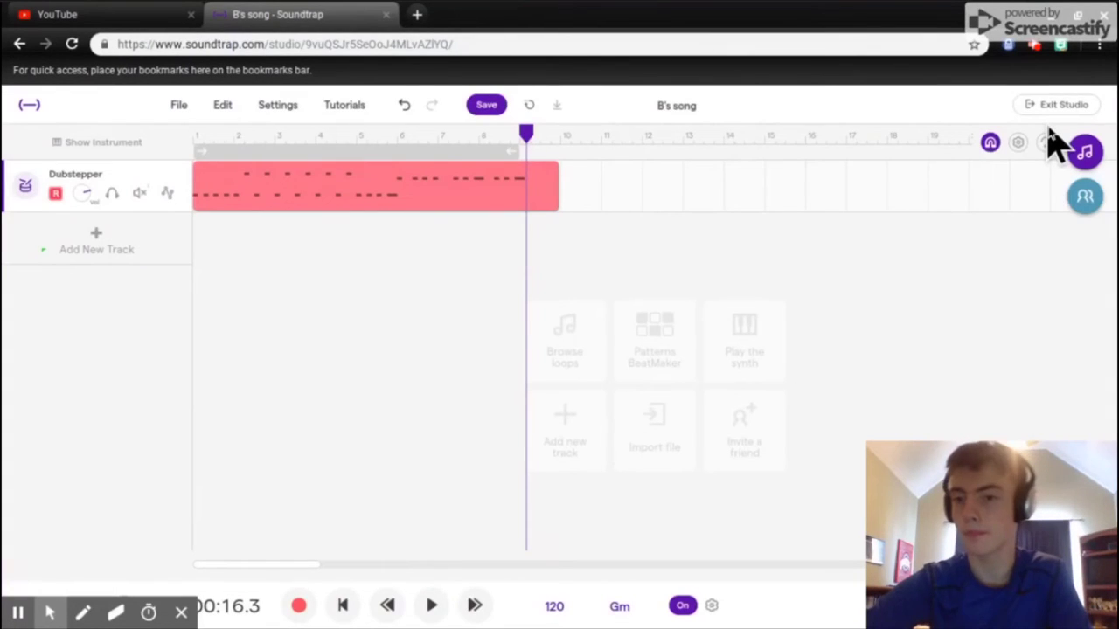
Step: Clear the loop search, preview Bass - 808 1 and drop it as a track below the drums
{"action": "left_click", "coordinate": [1084, 152]}
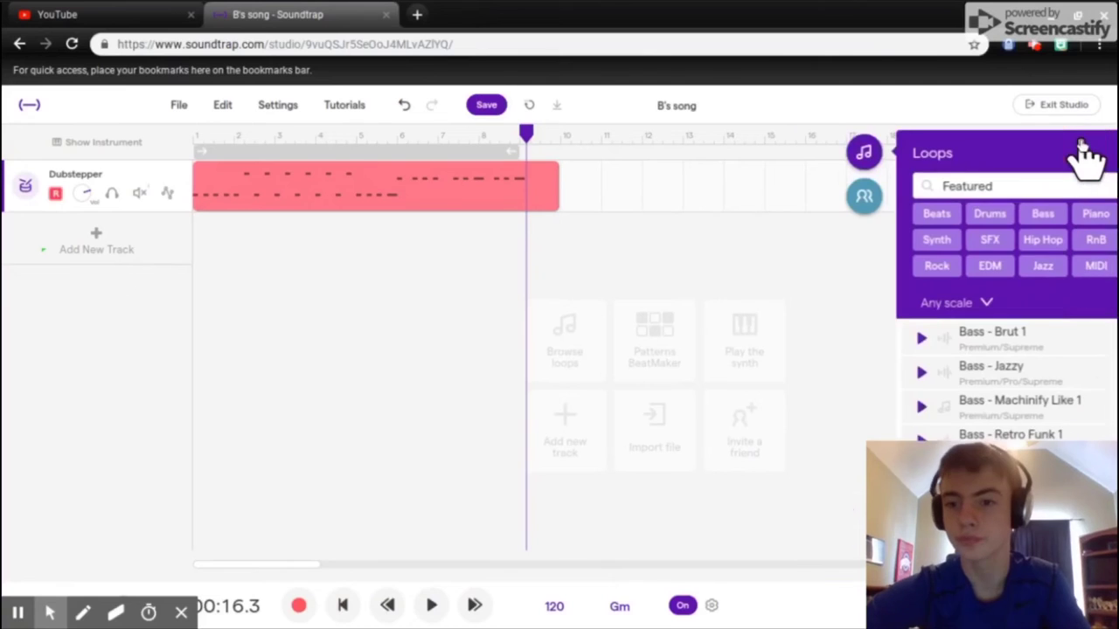
{"action": "left_click", "coordinate": [1061, 179]}
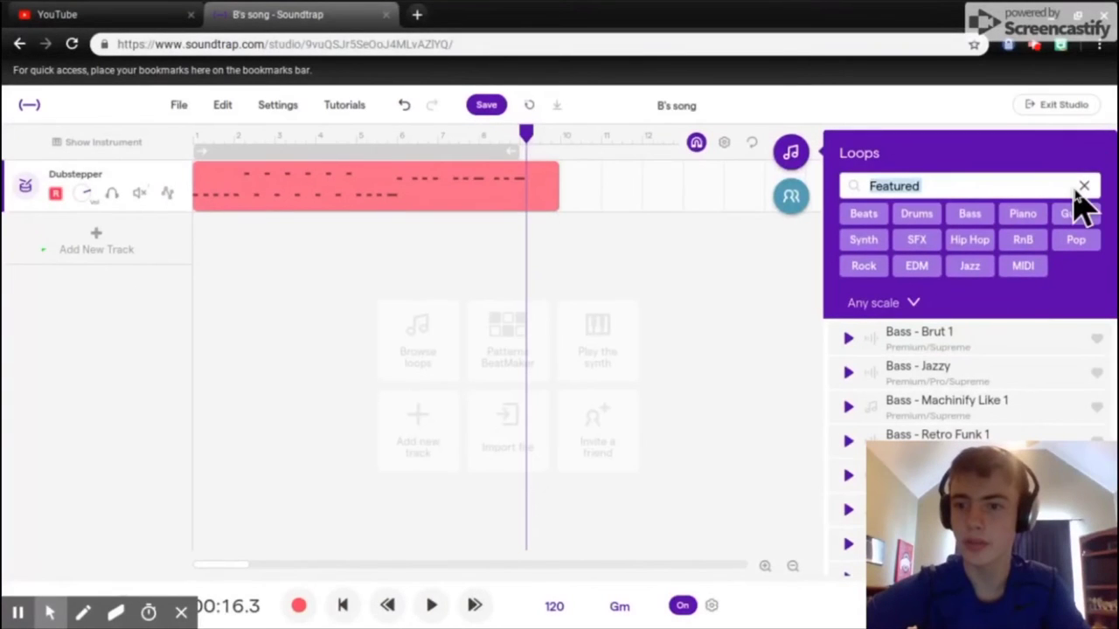
{"action": "left_click", "coordinate": [1082, 188]}
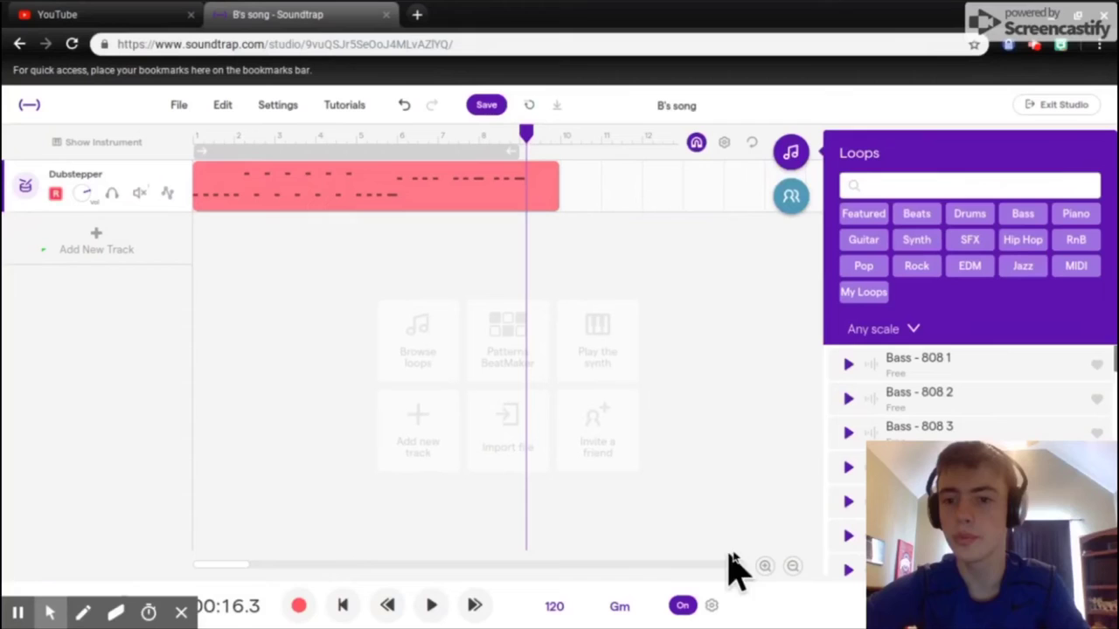
{"action": "left_click", "coordinate": [848, 364]}
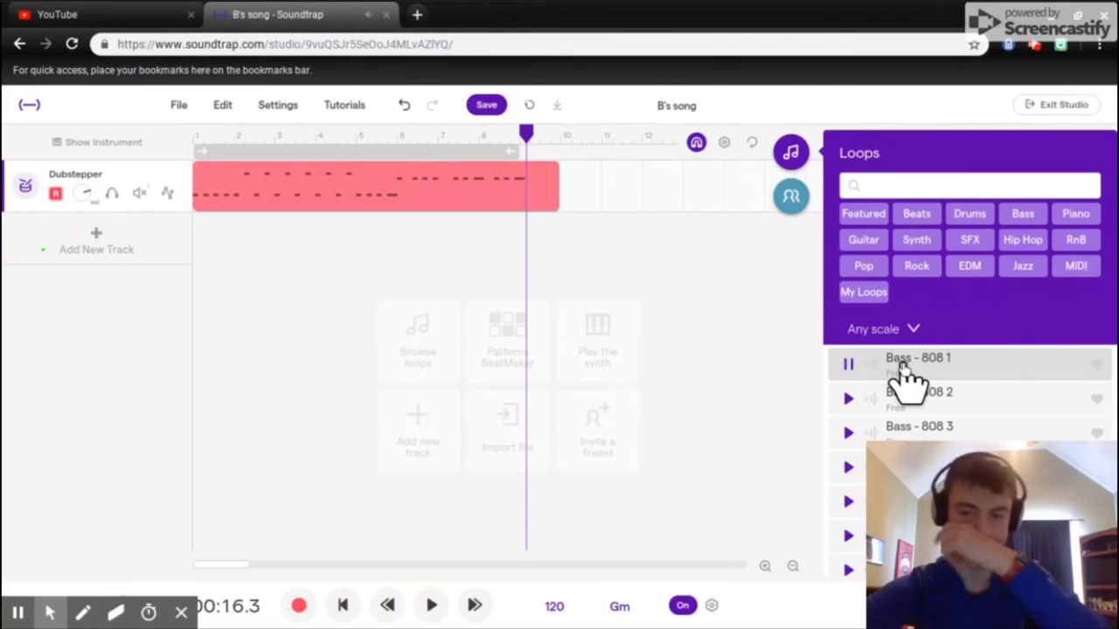
{"action": "left_click_drag", "start_coordinate": [909, 376], "coordinate": [202, 235]}
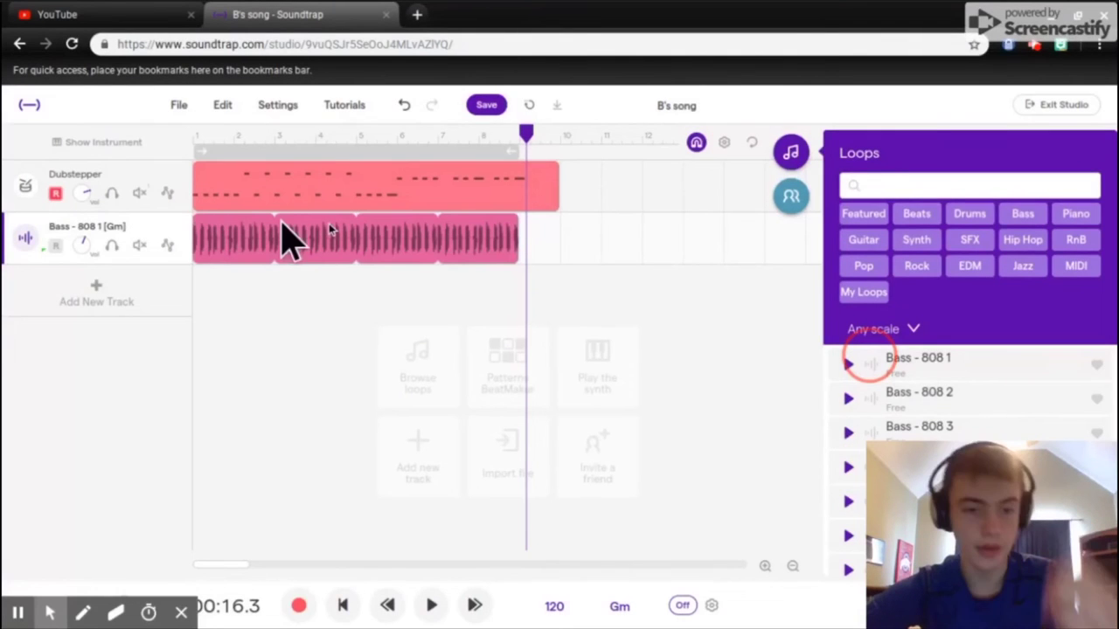
Step: Preview the SFX - 2 Long Night loop, close the loop library and save B's song
{"action": "left_click", "coordinate": [979, 243]}
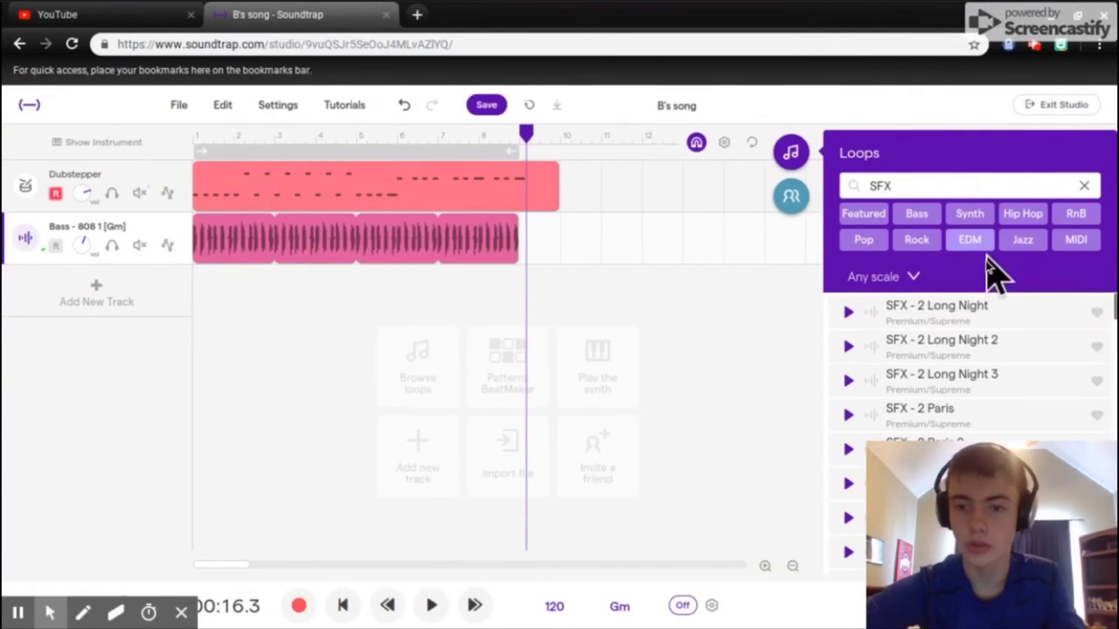
{"action": "left_click", "coordinate": [854, 313]}
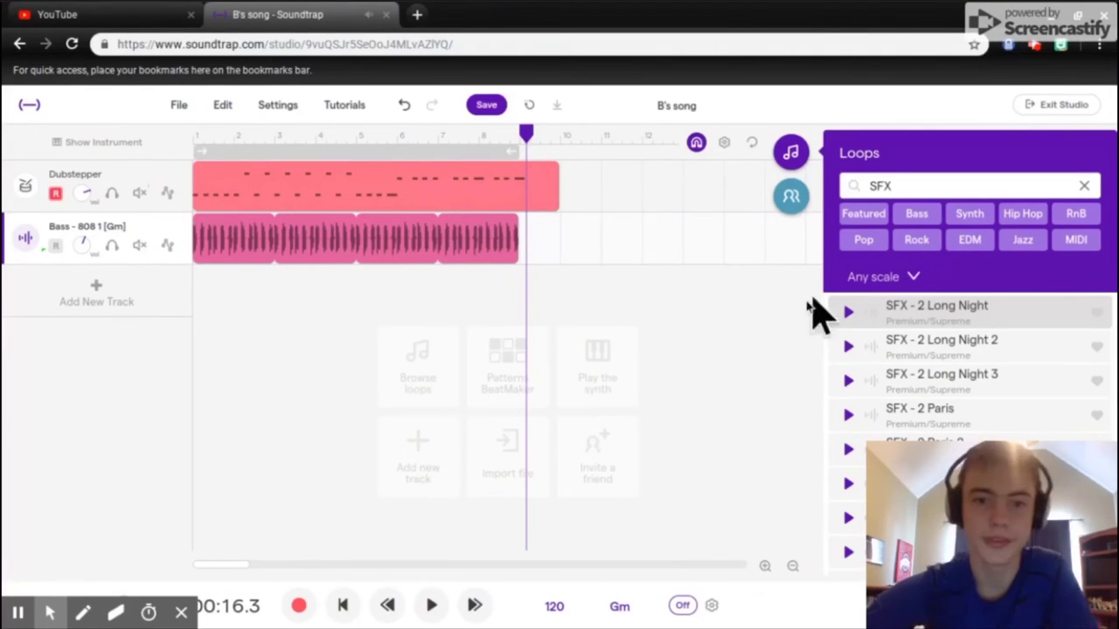
{"action": "mouse_move", "coordinate": [516, 206]}
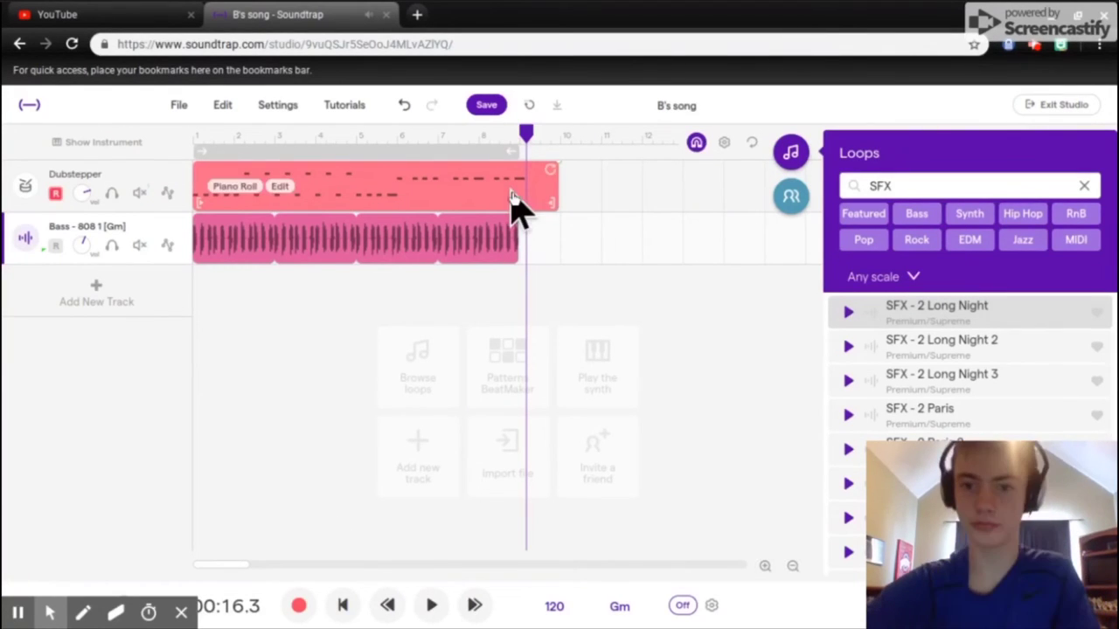
{"action": "left_click", "coordinate": [792, 154]}
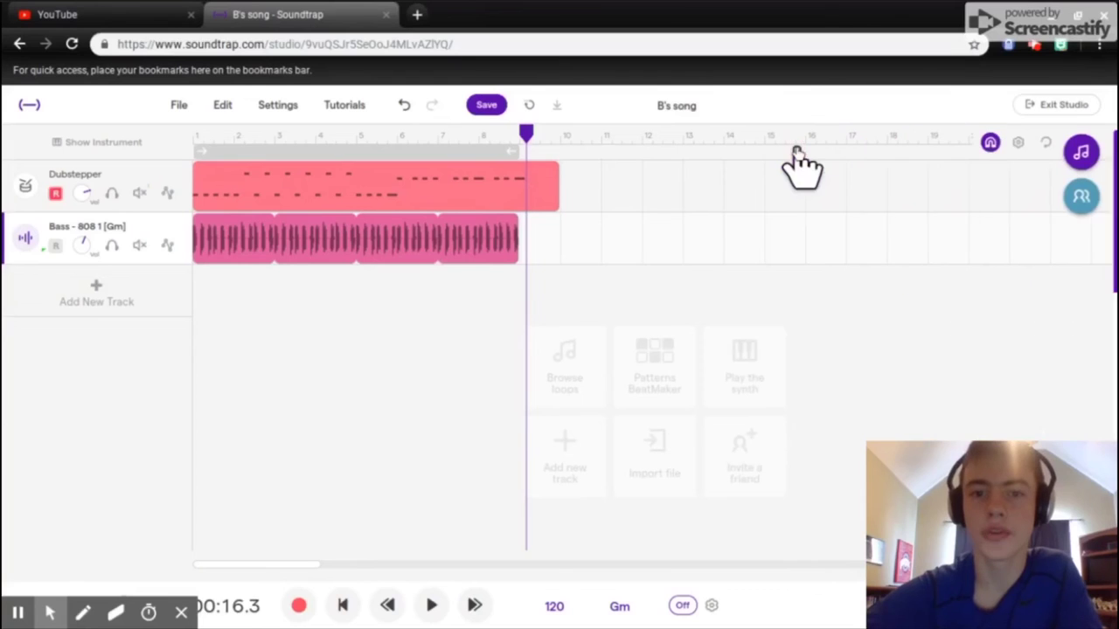
{"action": "left_click", "coordinate": [489, 106]}
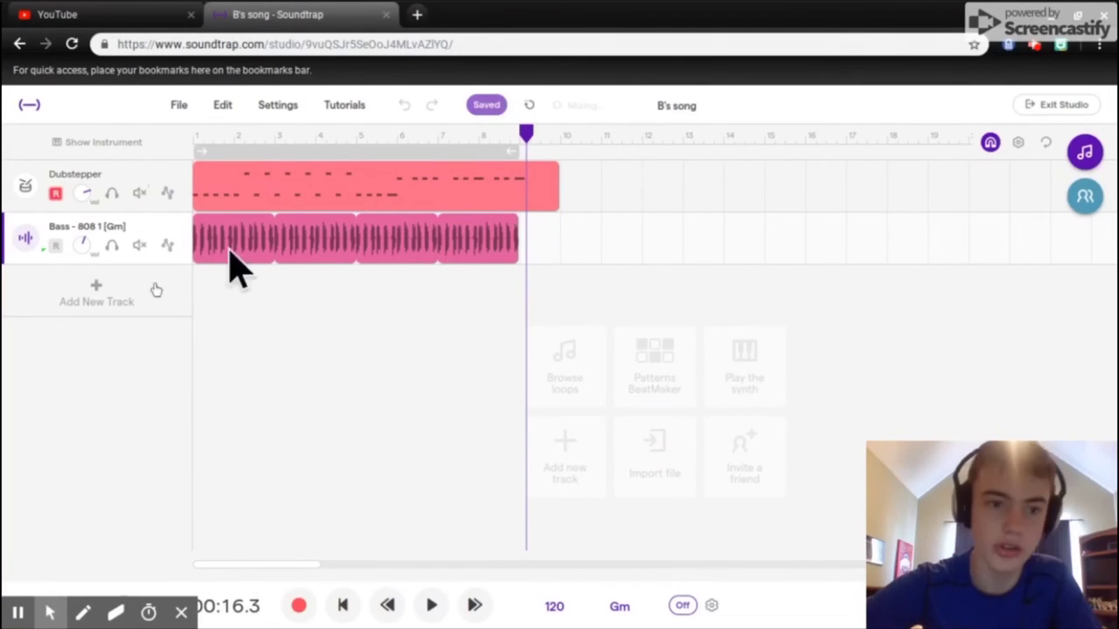
Step: Add a Voice & microphones track and allow the site to use the microphone
{"action": "left_click", "coordinate": [85, 301]}
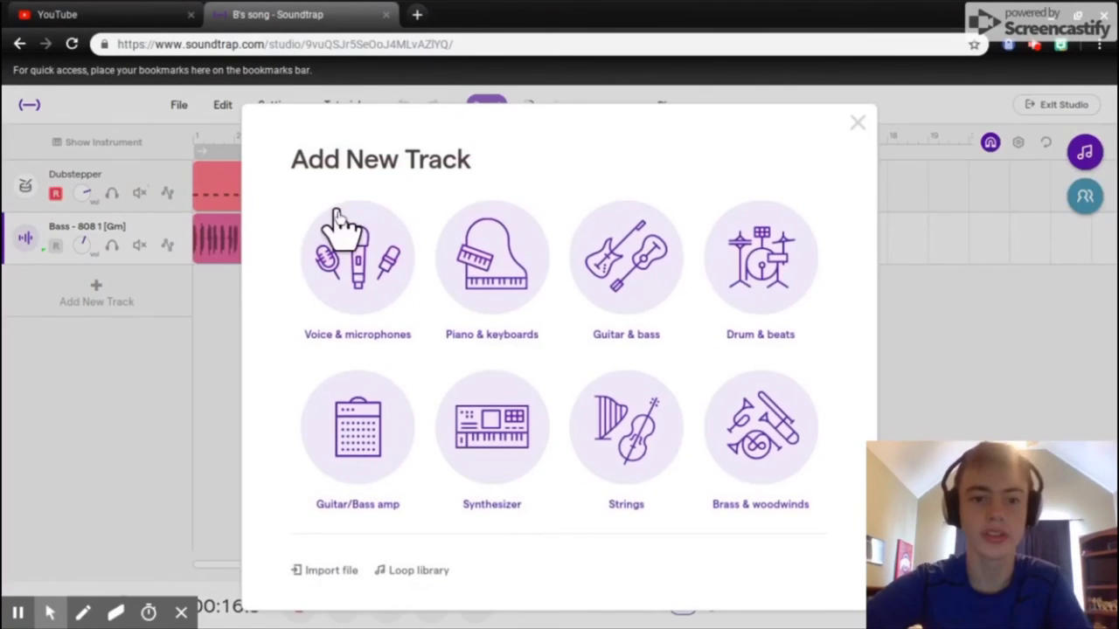
{"action": "left_click", "coordinate": [357, 260]}
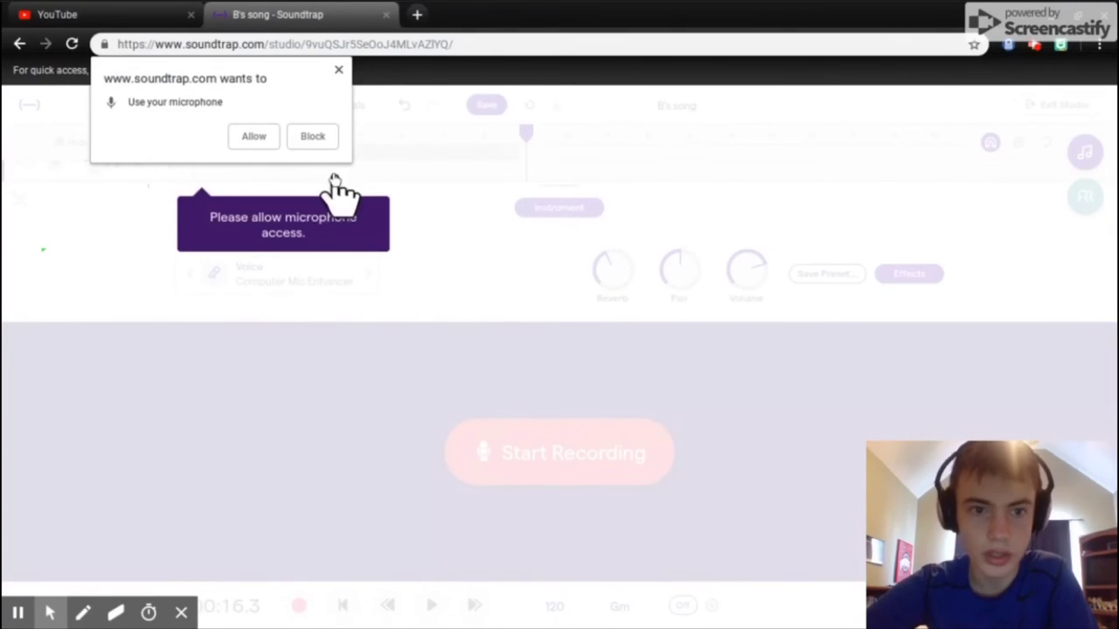
{"action": "left_click", "coordinate": [255, 135]}
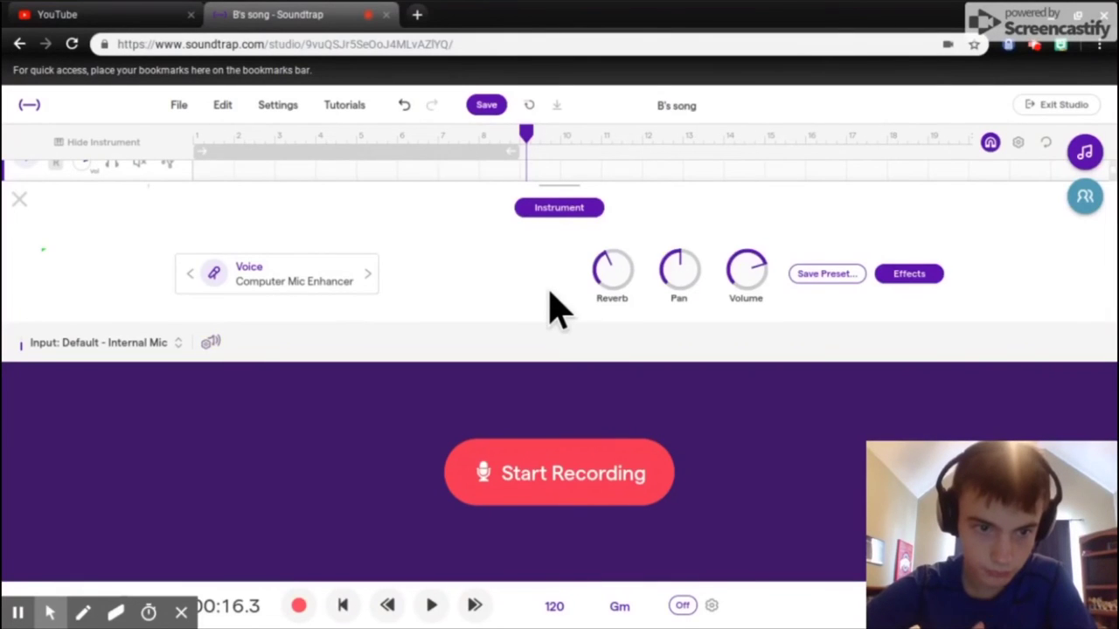
Step: Start recording on the Voice track, completing the microphone volume check first
{"action": "left_click", "coordinate": [557, 511]}
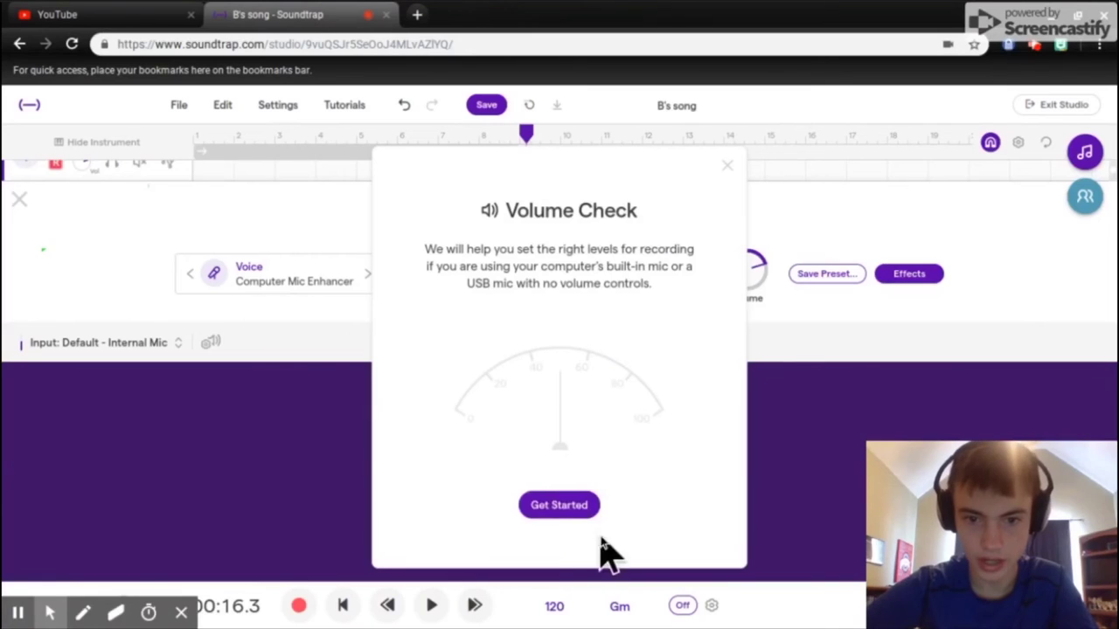
{"action": "left_click", "coordinate": [576, 516]}
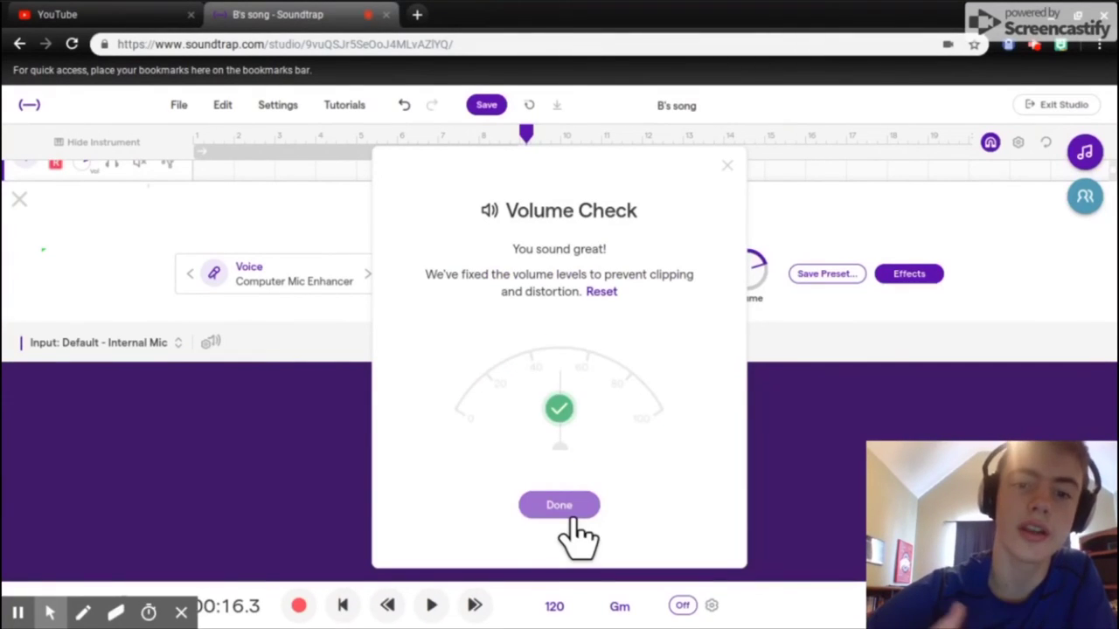
{"action": "left_click", "coordinate": [574, 513]}
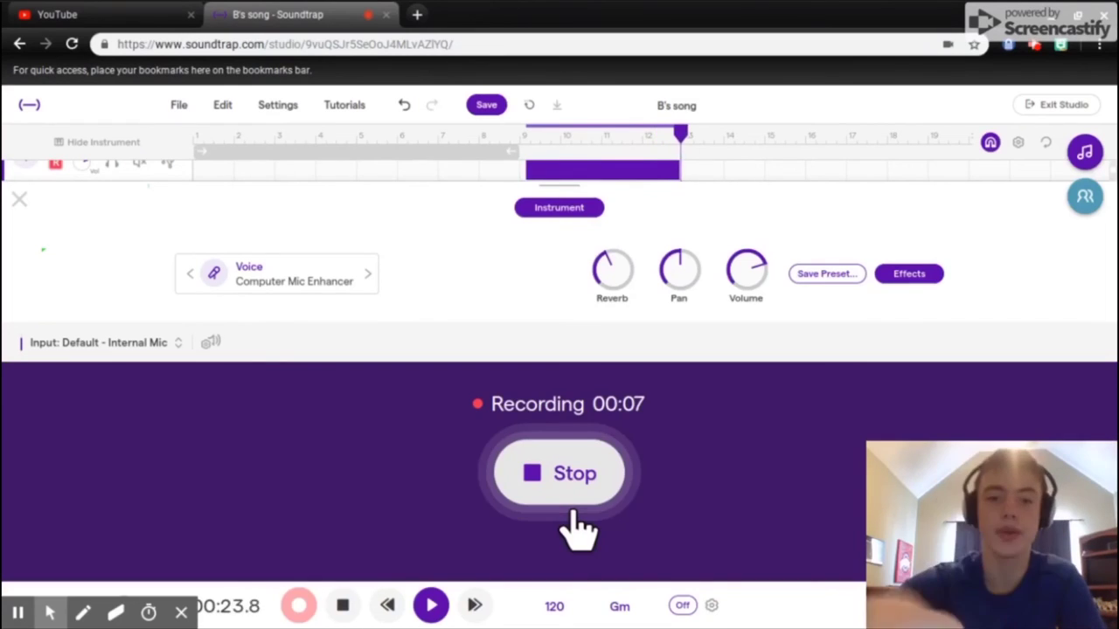
Step: Stop the voice take after about seven seconds, spanning roughly bars 9 to 13
{"action": "left_click", "coordinate": [574, 511]}
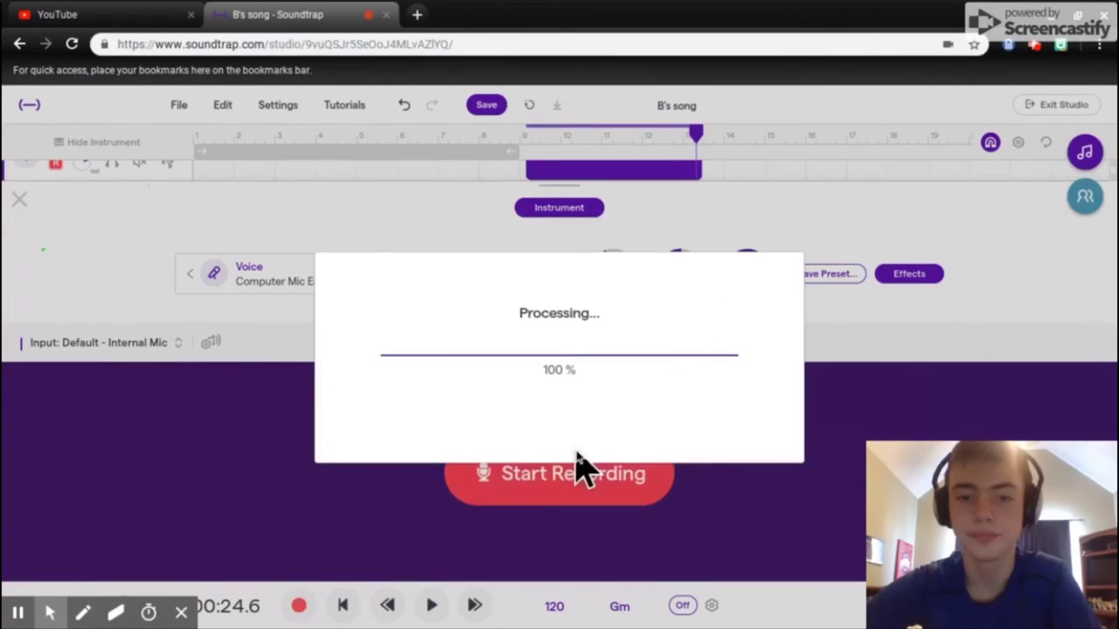